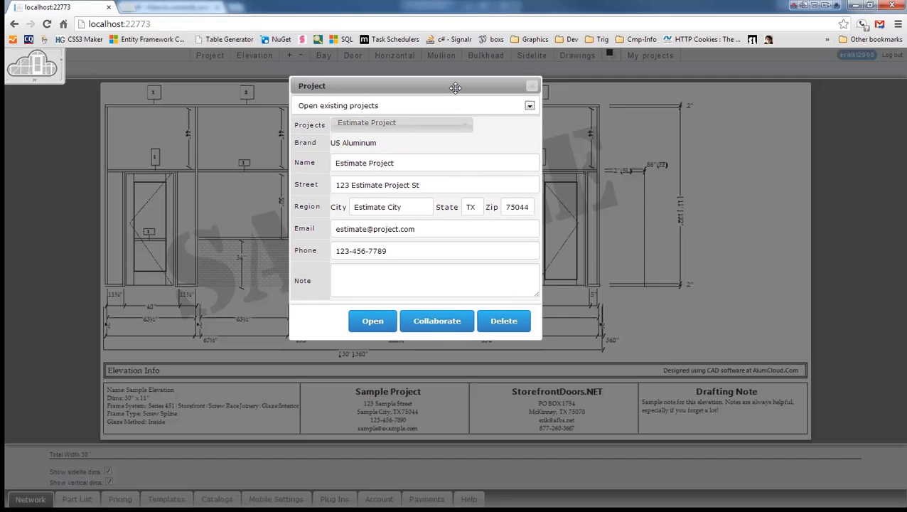
- Open the existing Estimate Project and name its new elevation "Elevation Cost 1"
drag(455, 87, 456, 83)
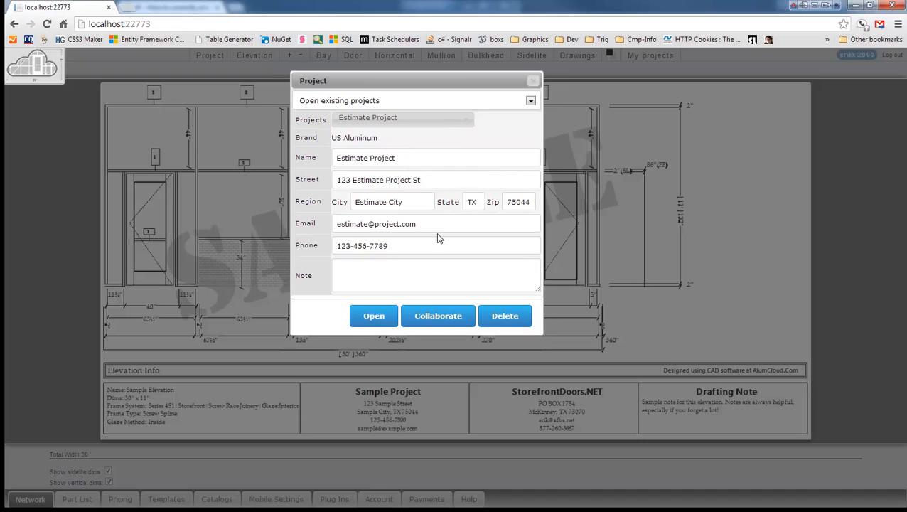
click(386, 322)
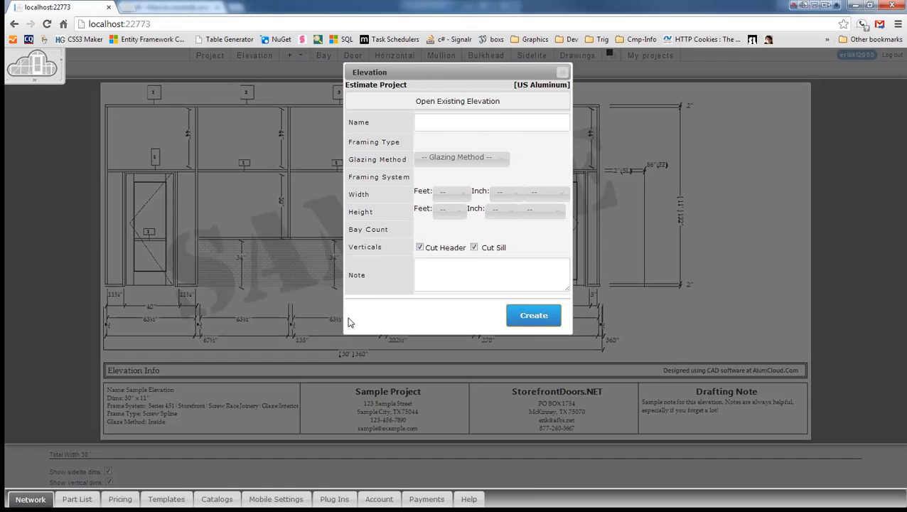
click(456, 126)
text(Elevati)
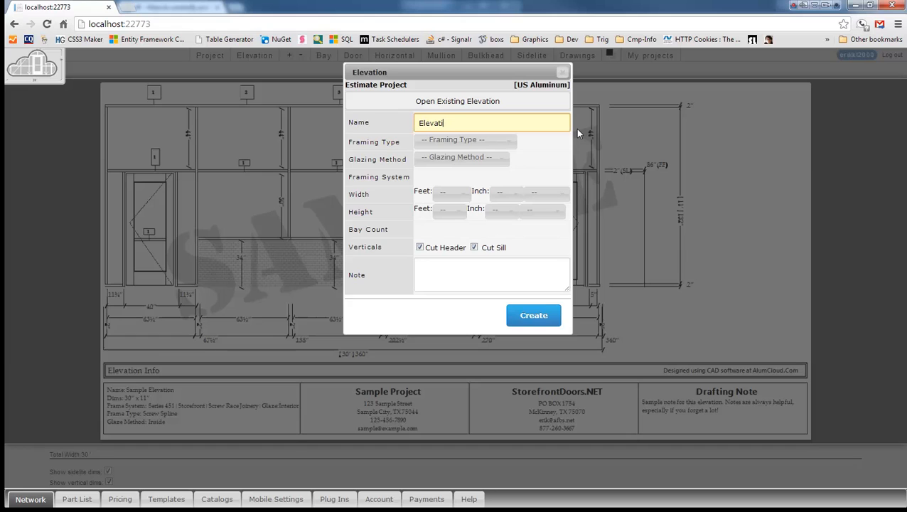
text(on Cost 1)
- Set the elevation to Outside glazing, Screw Spline framing type and the Series 451|Storefront|Screw Race Joinery|Glaze:Exterior framing system
click(455, 157)
click(440, 194)
click(458, 143)
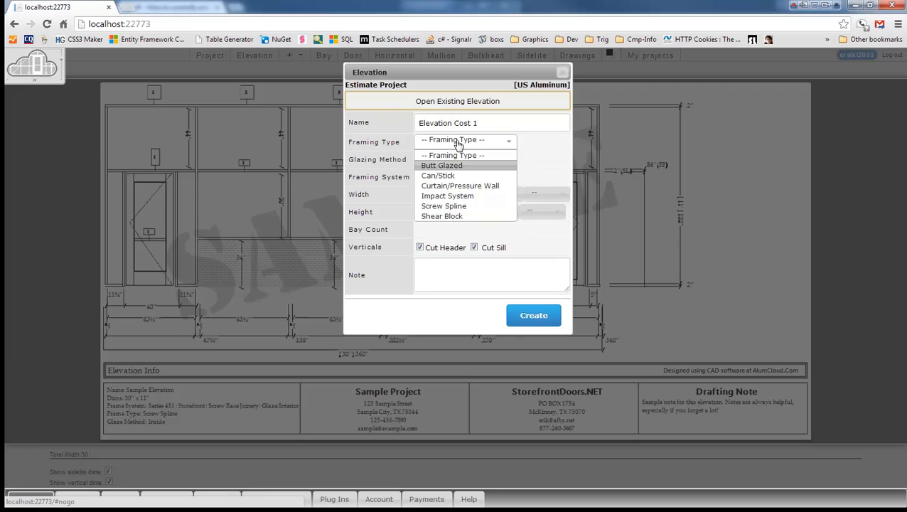
click(455, 205)
click(450, 177)
scroll(428, 291, down, 10)
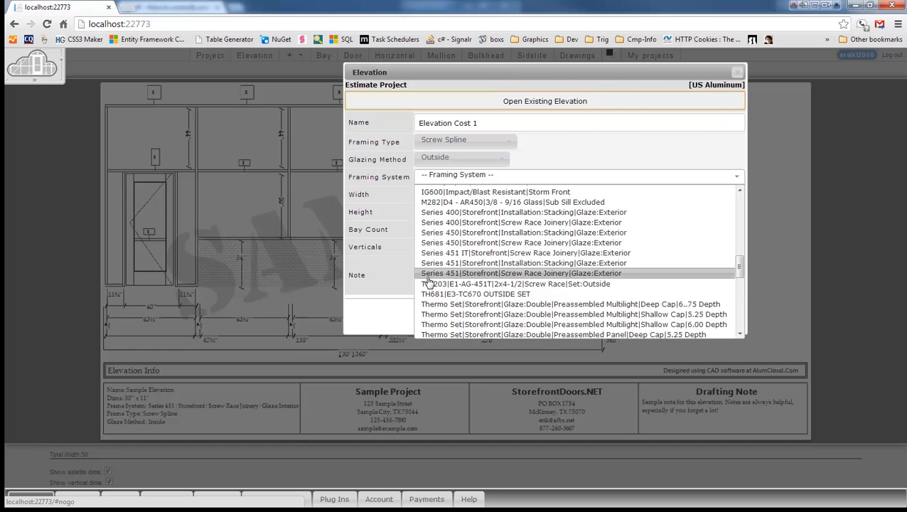
click(429, 277)
- Set the elevation's width to 45 feet and its height to 9 feet
click(455, 194)
scroll(449, 278, down, 7)
scroll(450, 277, down, 5)
click(447, 270)
click(449, 211)
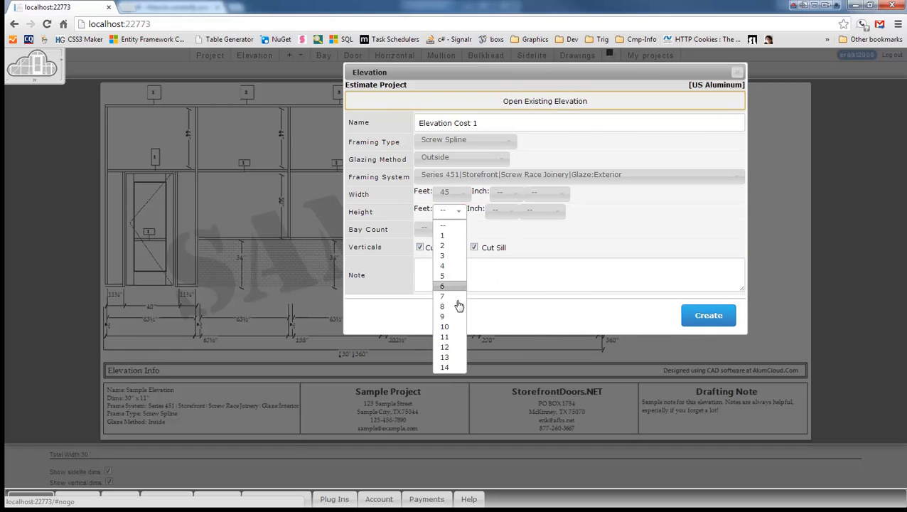
click(448, 316)
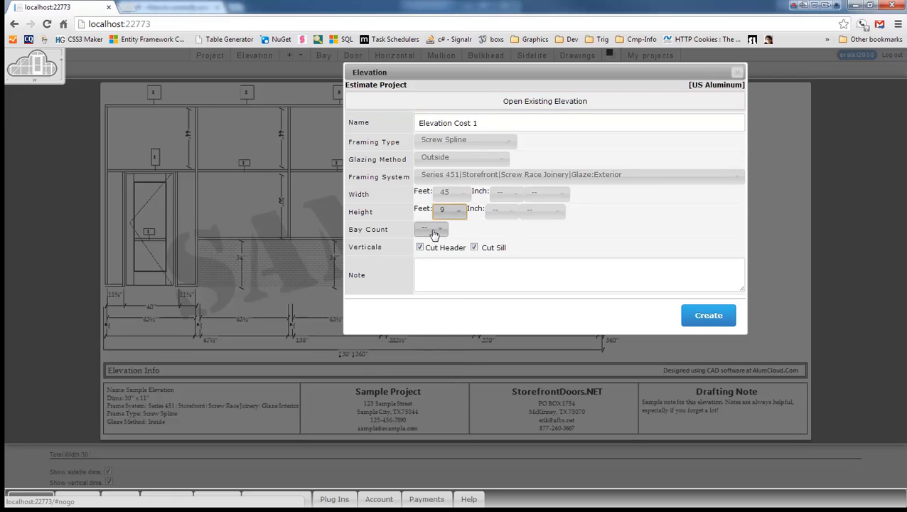
- Set the bay count to 15 and create the elevation, dismissing the Add dialog that follows
click(435, 235)
scroll(431, 334, down, 4)
click(435, 330)
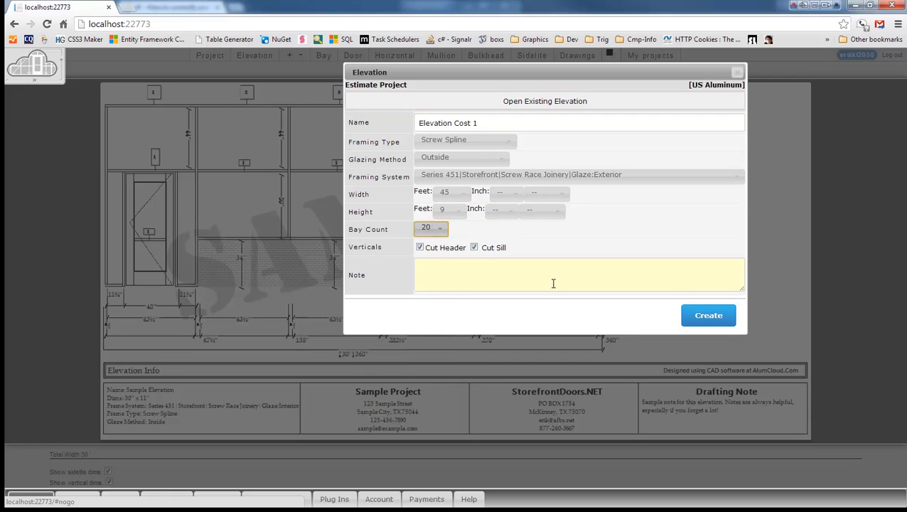
click(444, 236)
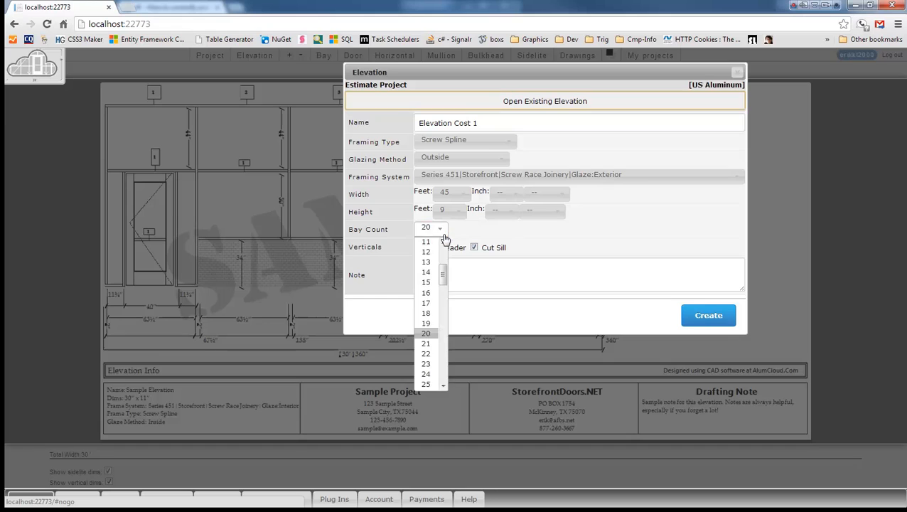
click(430, 282)
click(701, 318)
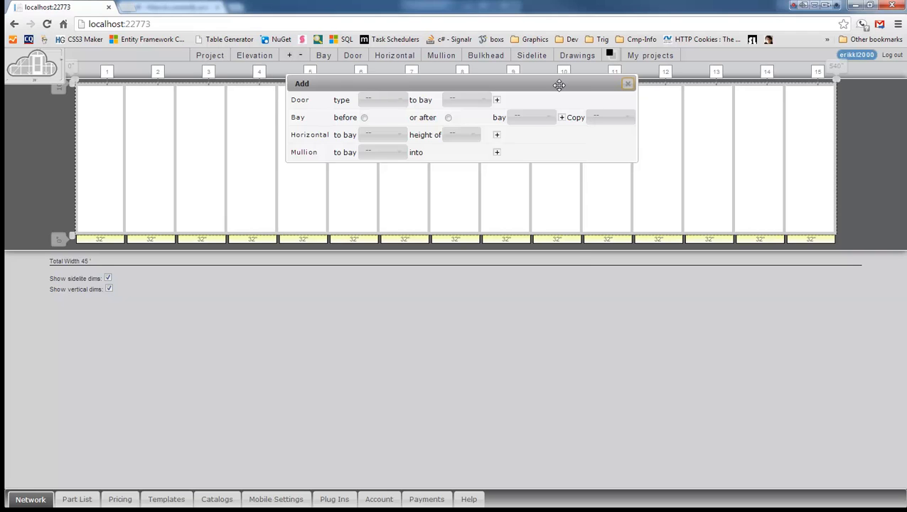
drag(559, 84, 503, 209)
click(569, 211)
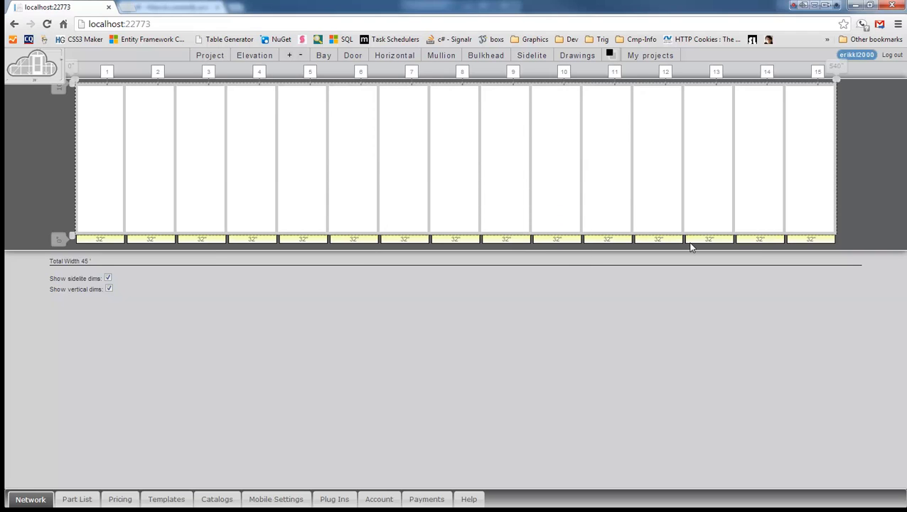
- Find Estimate Project on page 3 of the saved projects and load its elevations
click(661, 56)
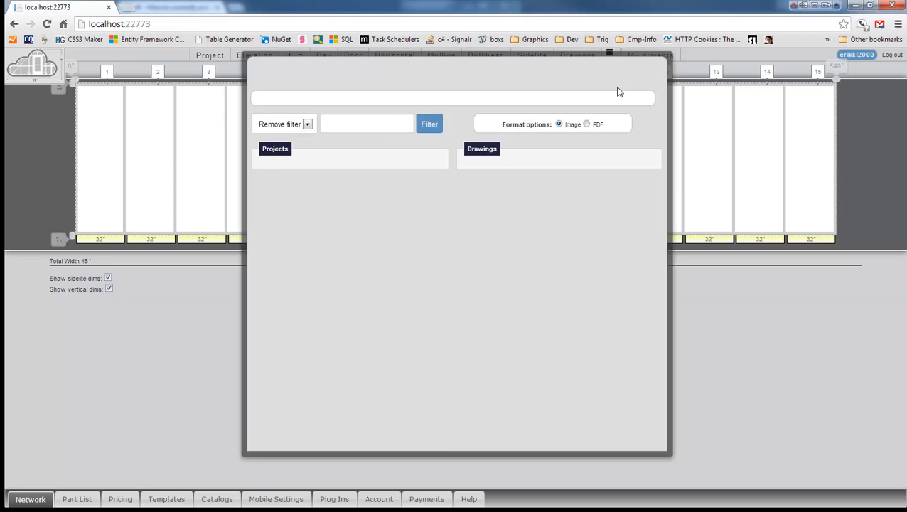
click(311, 65)
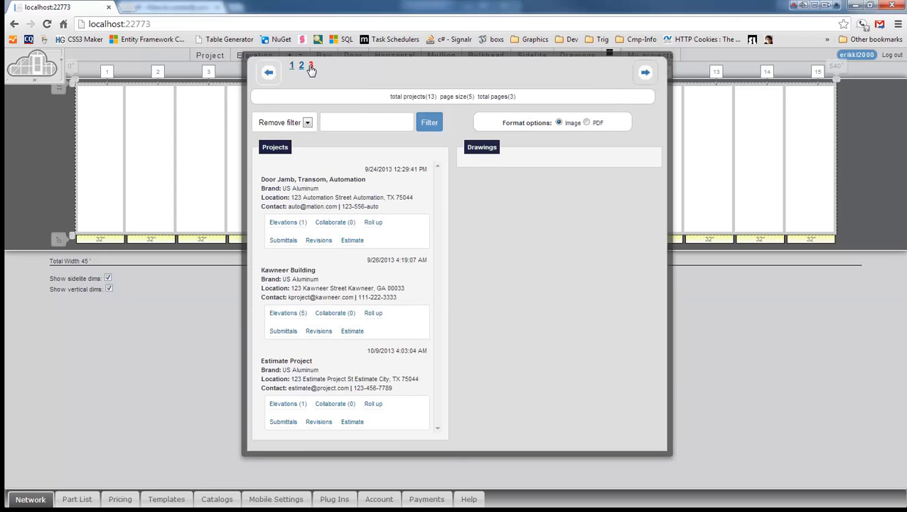
drag(280, 360, 300, 360)
click(301, 361)
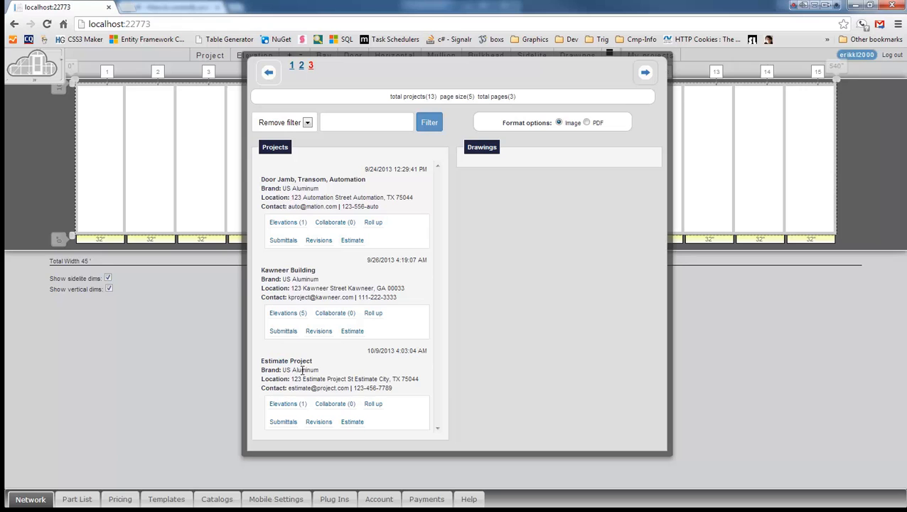
click(300, 410)
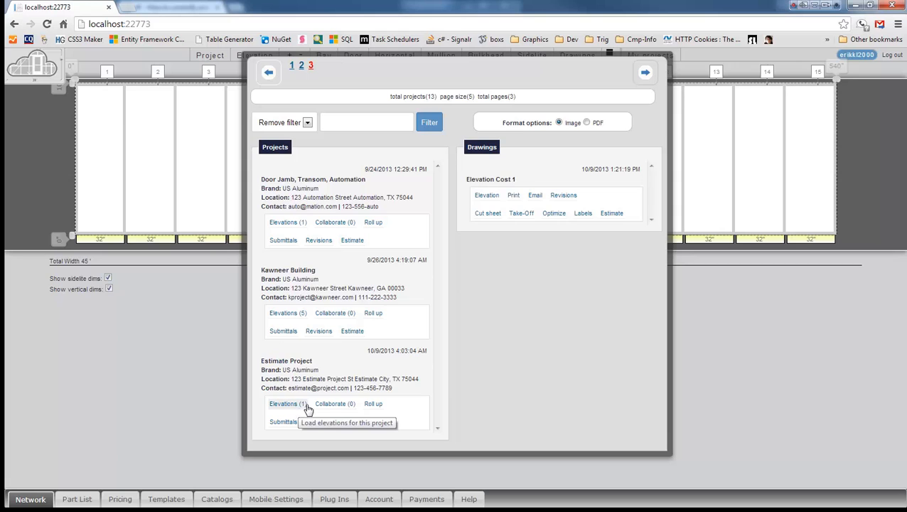
- Generate the printable estimate for Elevation Cost 1 in PDF format
click(585, 122)
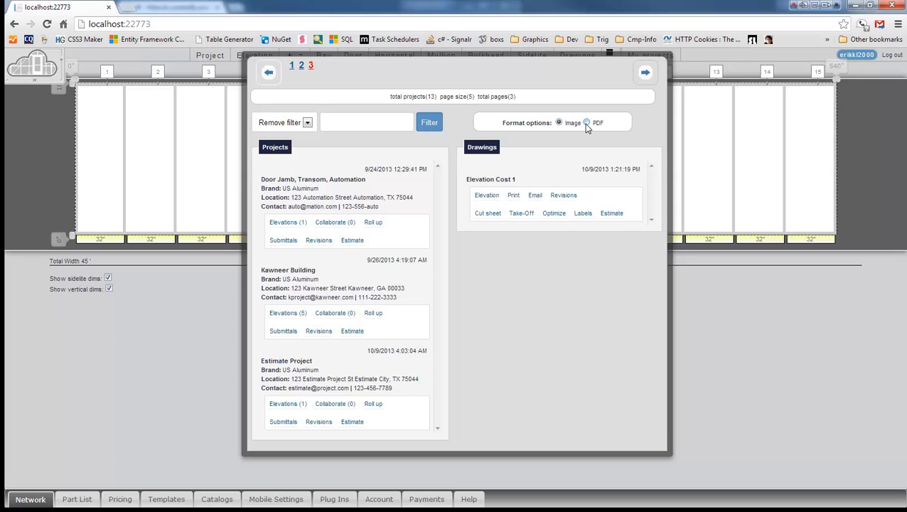
click(609, 215)
click(622, 242)
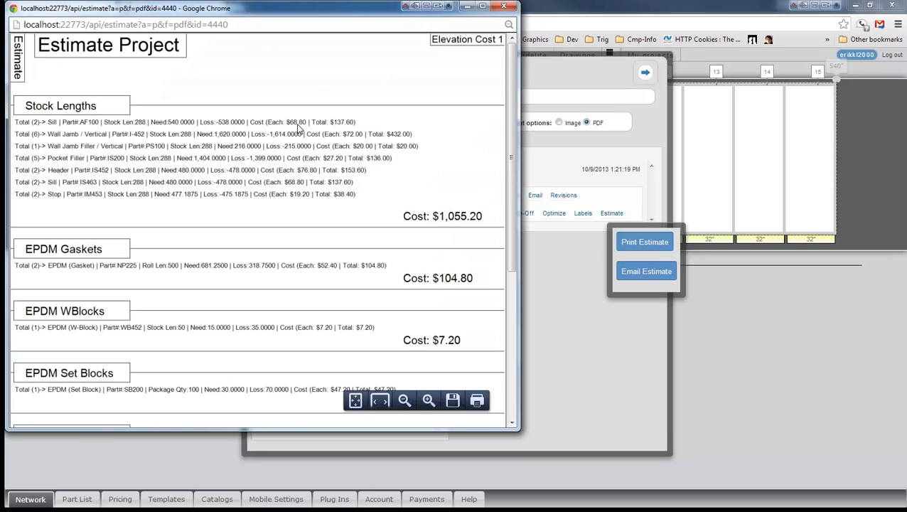
- Review the stock lengths, gaskets, blocks, end dams and total cost in the elevation's estimate, and close it
scroll(298, 128, down, 2)
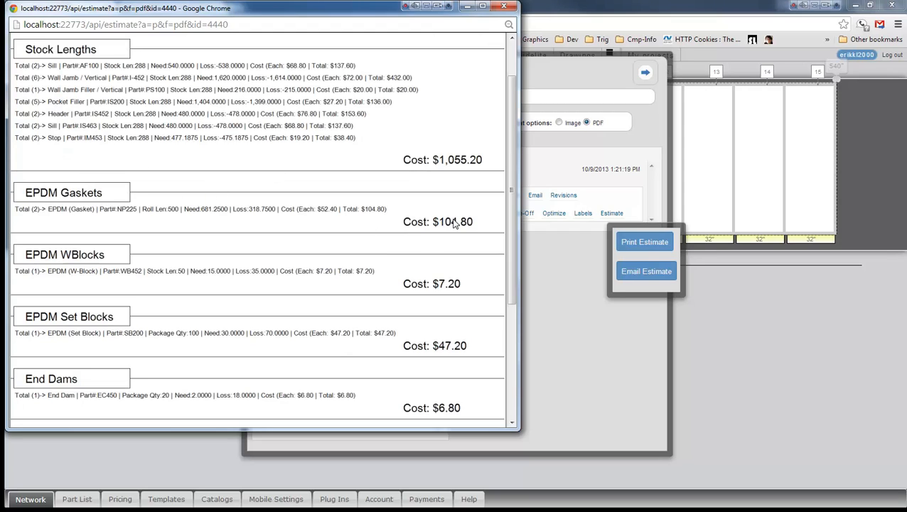
scroll(448, 225, down, 3)
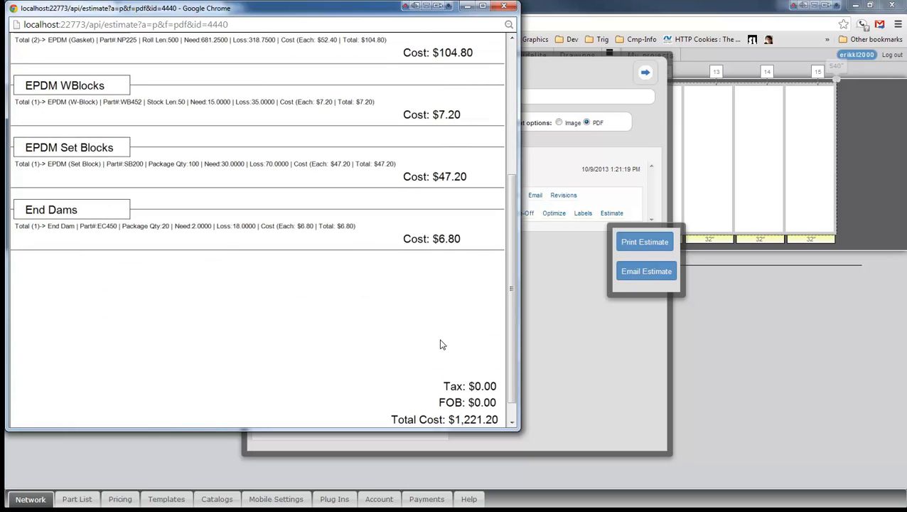
mouse_move(459, 424)
scroll(313, 320, up, 3)
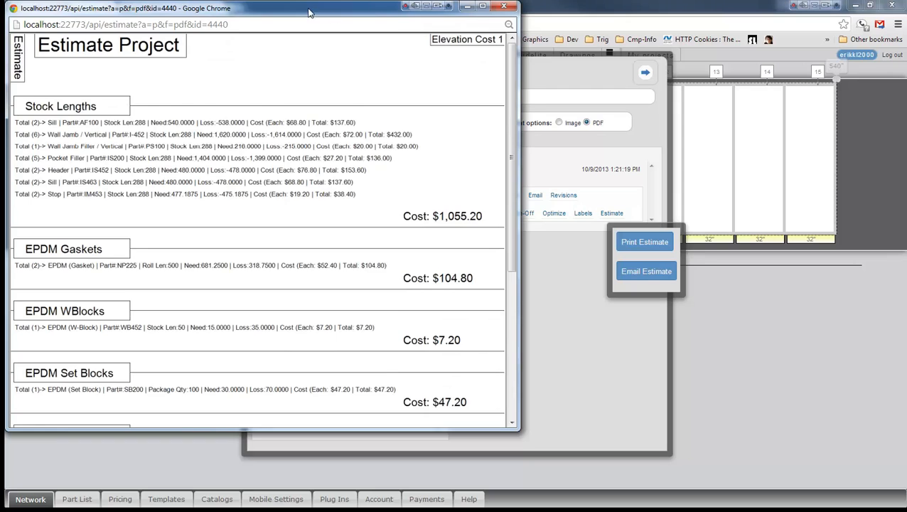
drag(309, 12, 307, 34)
scroll(442, 197, down, 5)
mouse_move(466, 426)
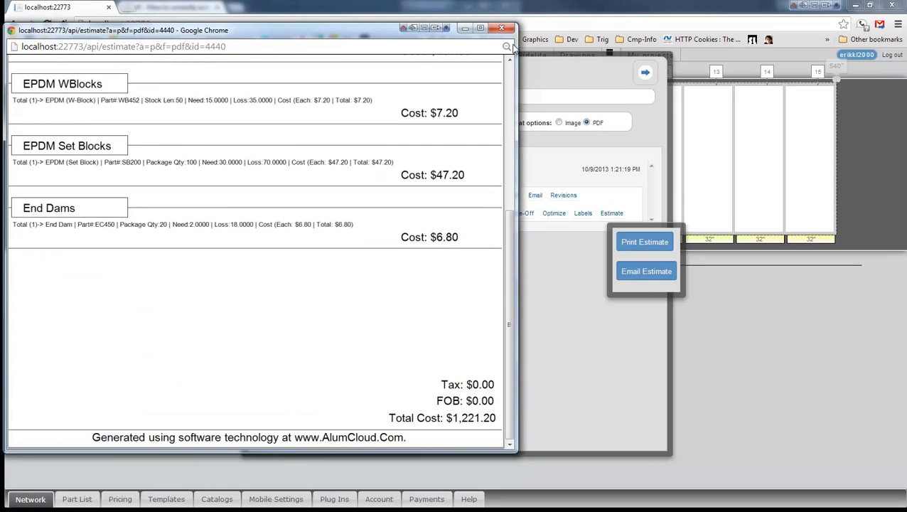
click(501, 28)
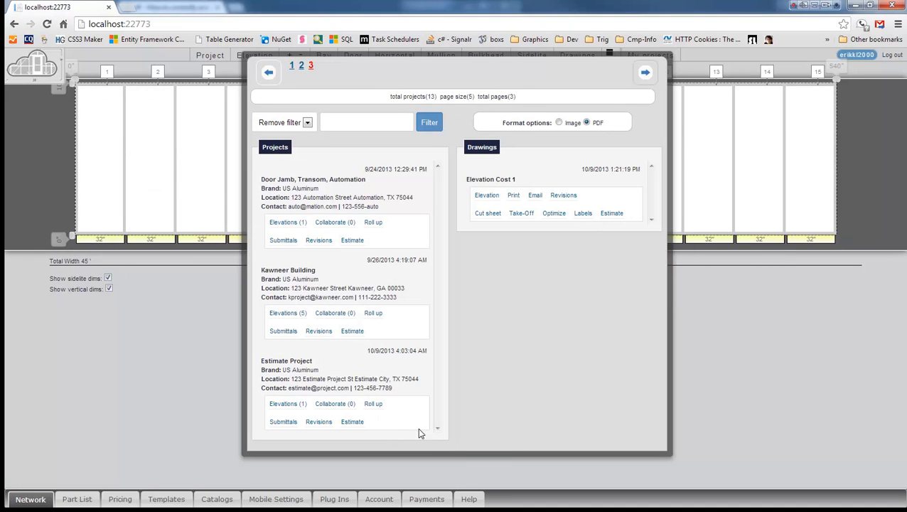
- View the total cost estimate for the whole Estimate Project, and return to the elevation drawing
click(351, 422)
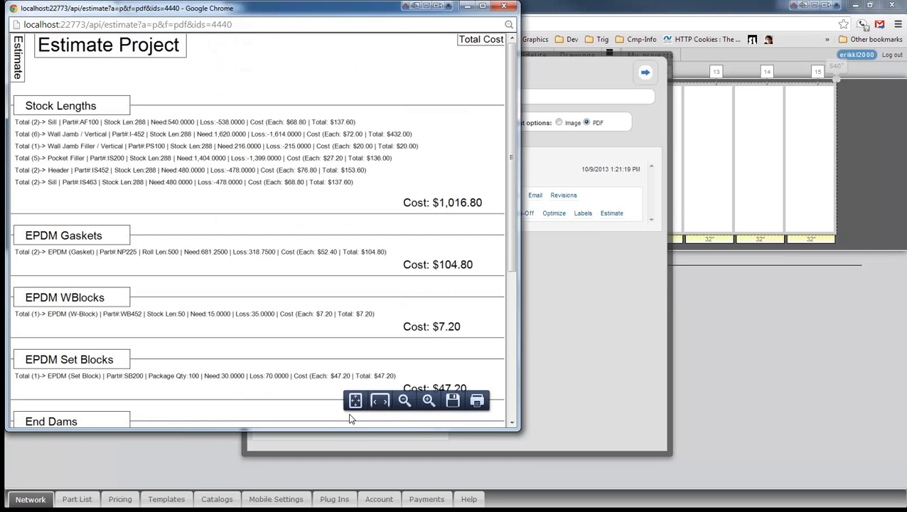
click(504, 6)
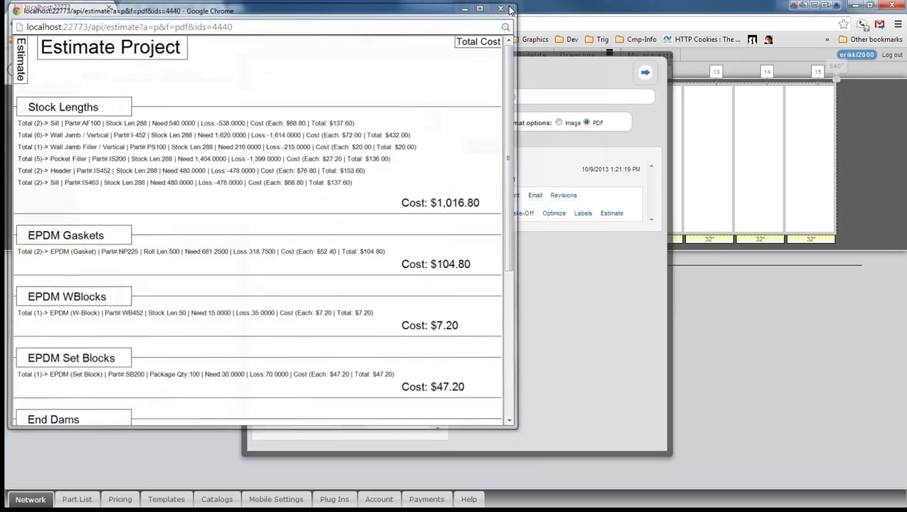
double_click(517, 65)
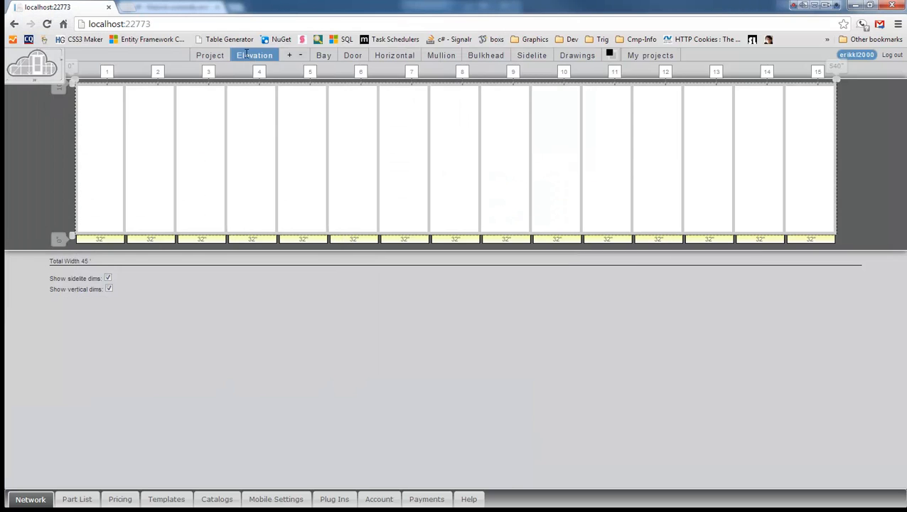
- Start another new elevation in Estimate Project and name it "Elevation Cost 2"
click(246, 56)
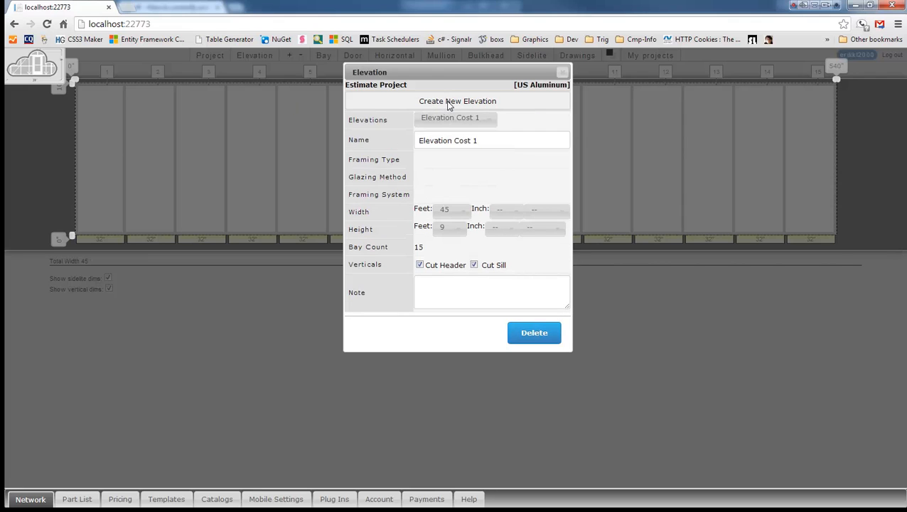
click(452, 116)
click(450, 119)
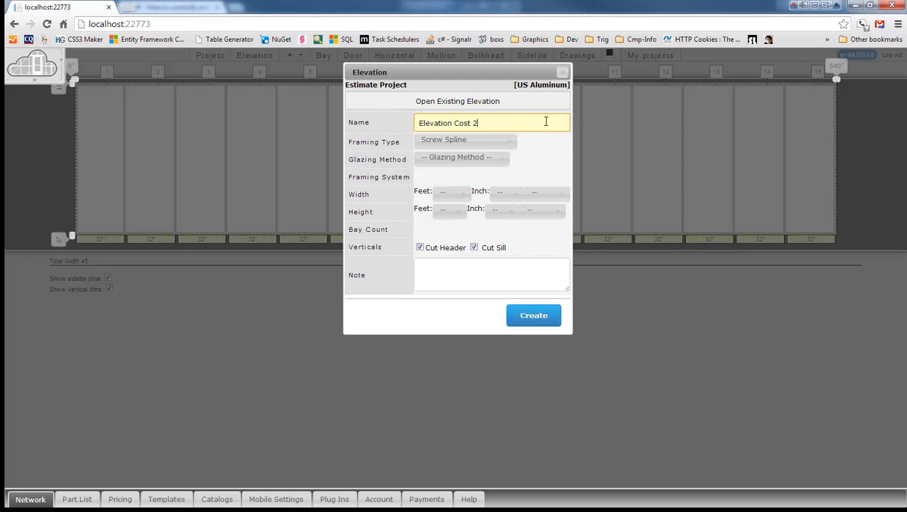
- Set Elevation Cost 2's glazing method to Outside and its framing type to Screw Spline
click(510, 141)
click(498, 156)
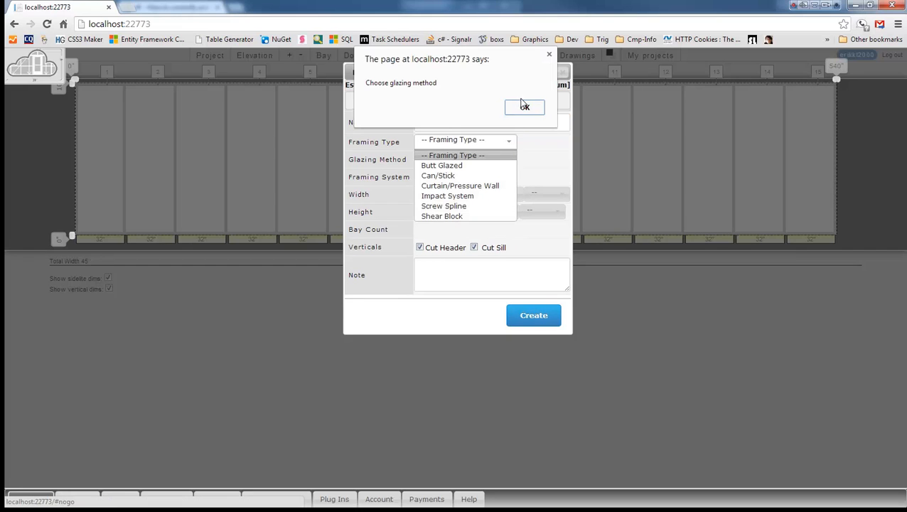
click(524, 106)
click(494, 158)
click(486, 196)
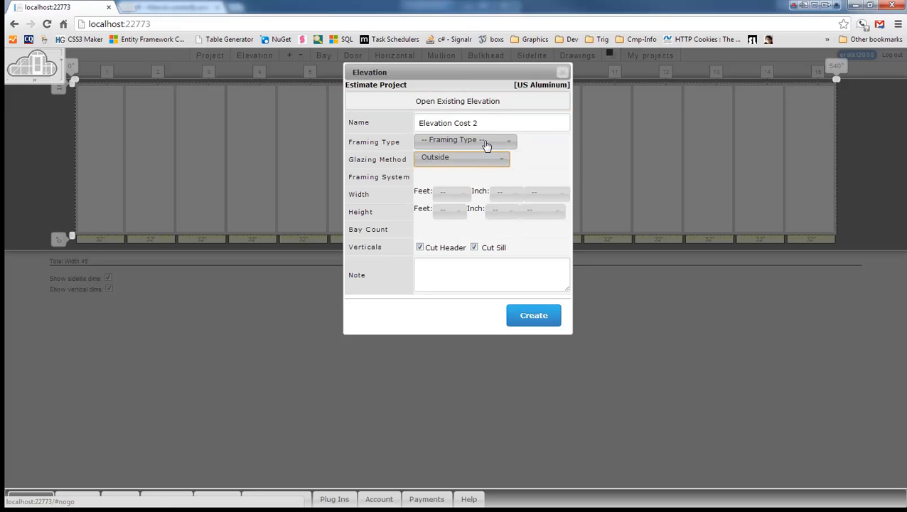
click(486, 144)
click(472, 206)
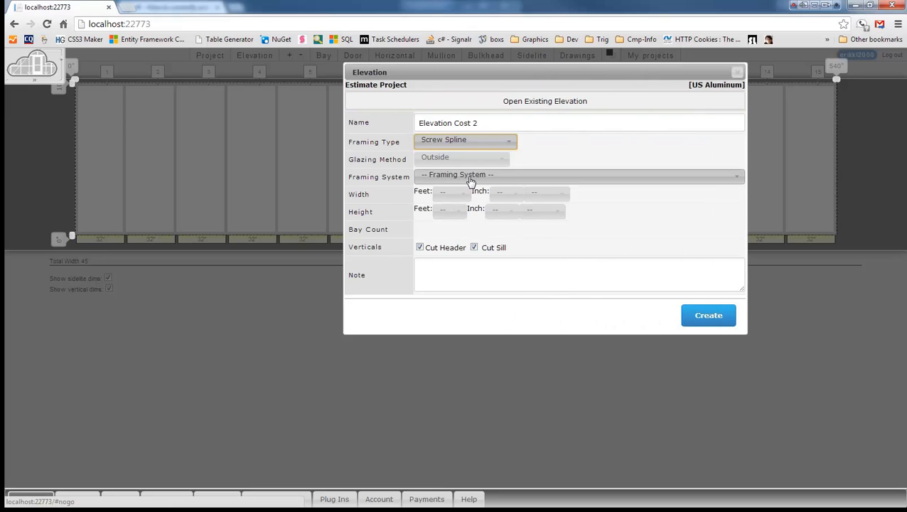
- Choose Series 451|Storefront|Screw Race Joinery|Glaze:Exterior as the framing system for Elevation Cost 2
click(470, 181)
scroll(441, 266, down, 2)
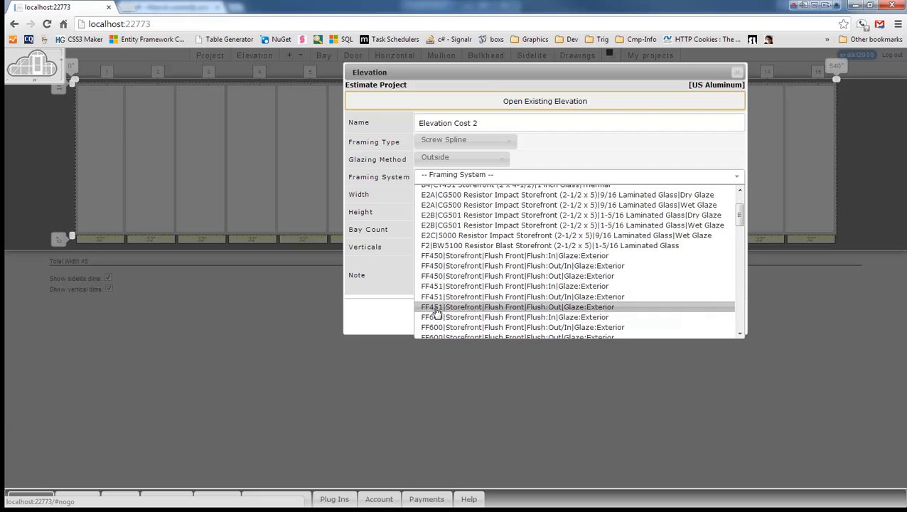
scroll(437, 313, down, 2)
scroll(437, 313, down, 7)
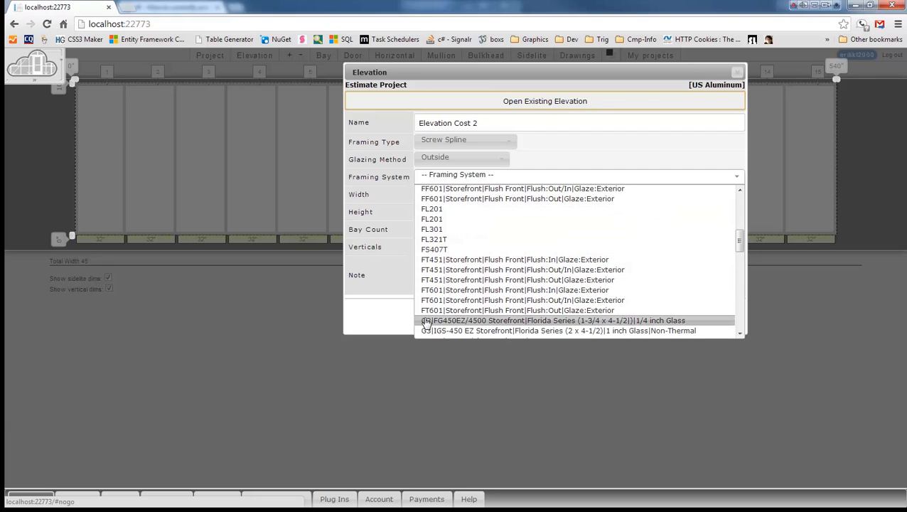
scroll(422, 316, down, 2)
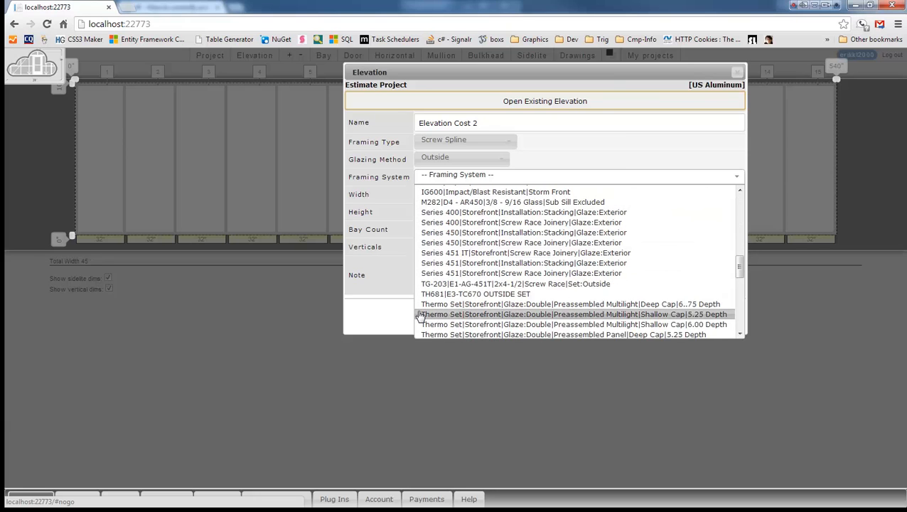
click(433, 277)
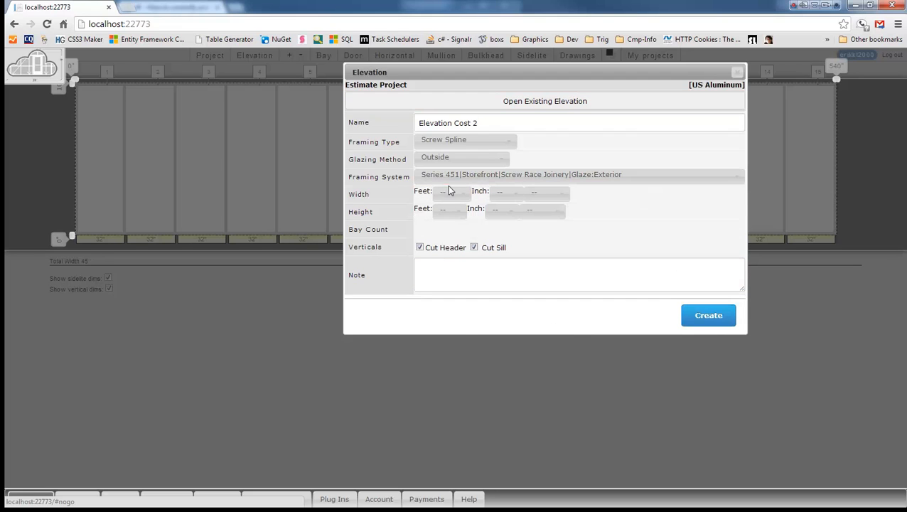
- Set Elevation Cost 2's width to 99 feet and its height to 9 feet
click(448, 192)
scroll(461, 284, down, 3)
scroll(460, 284, down, 10)
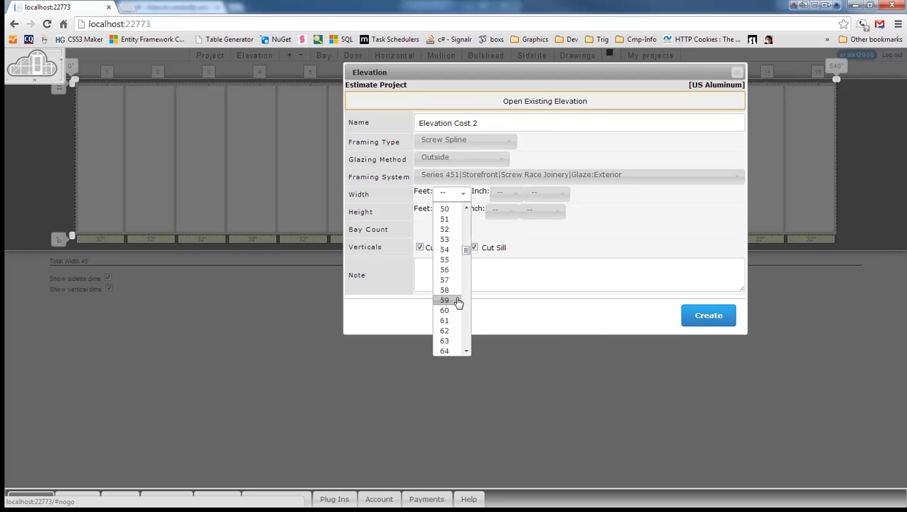
scroll(455, 302, down, 2)
click(446, 315)
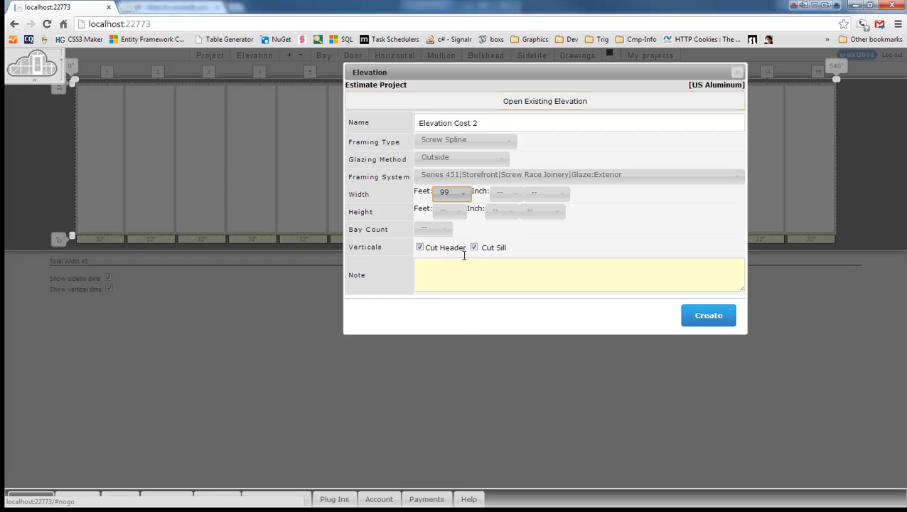
click(458, 210)
click(444, 316)
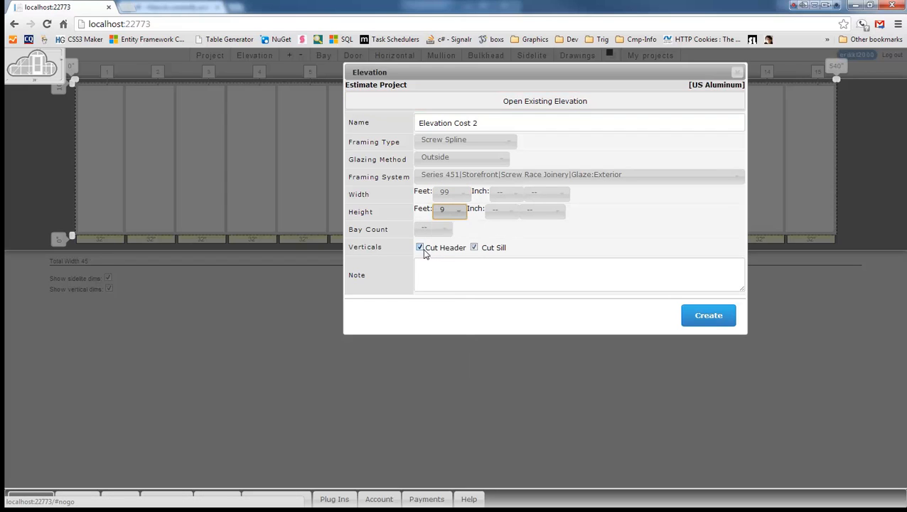
- Set the bay count to 51 and create the Elevation Cost 2 elevation
click(429, 229)
scroll(440, 310, down, 5)
scroll(440, 310, down, 4)
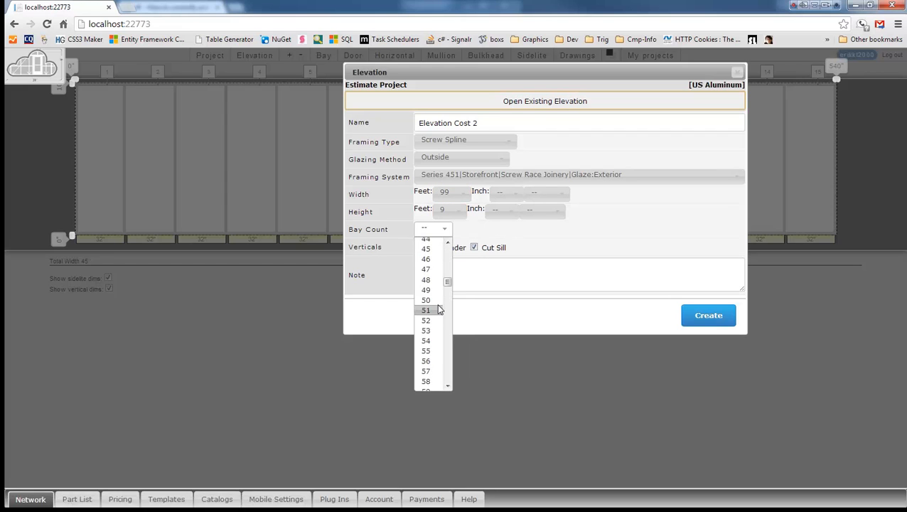
click(440, 308)
click(717, 317)
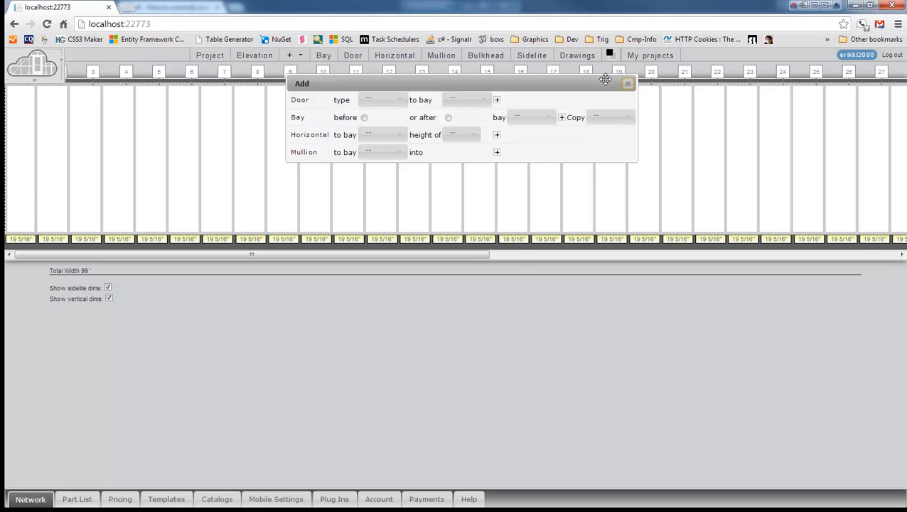
- Dismiss the Add dialog and look along the bays of the Elevation Cost 2 drawing
drag(605, 82, 533, 182)
click(517, 183)
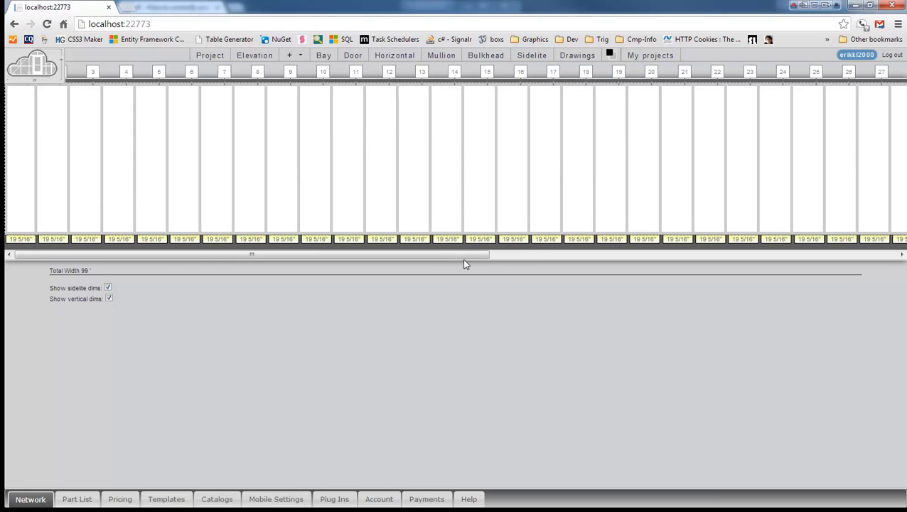
drag(461, 259, 515, 261)
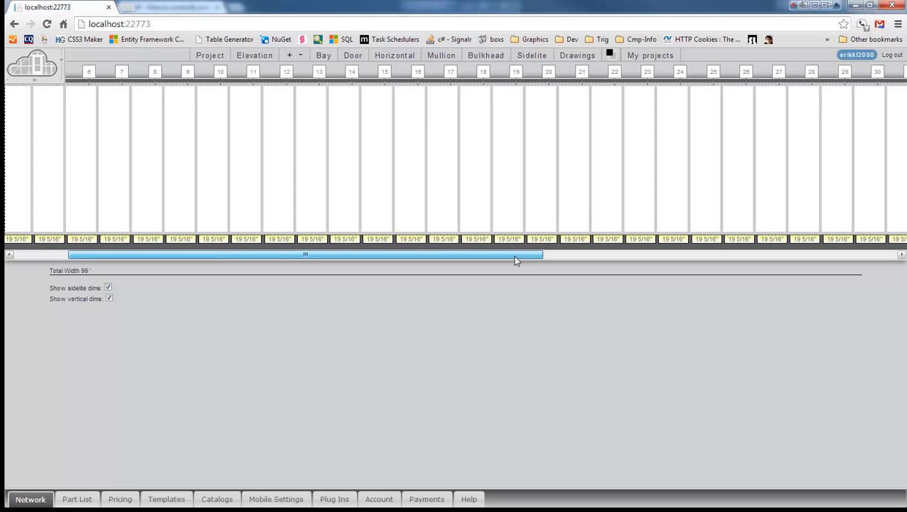
drag(515, 261, 458, 253)
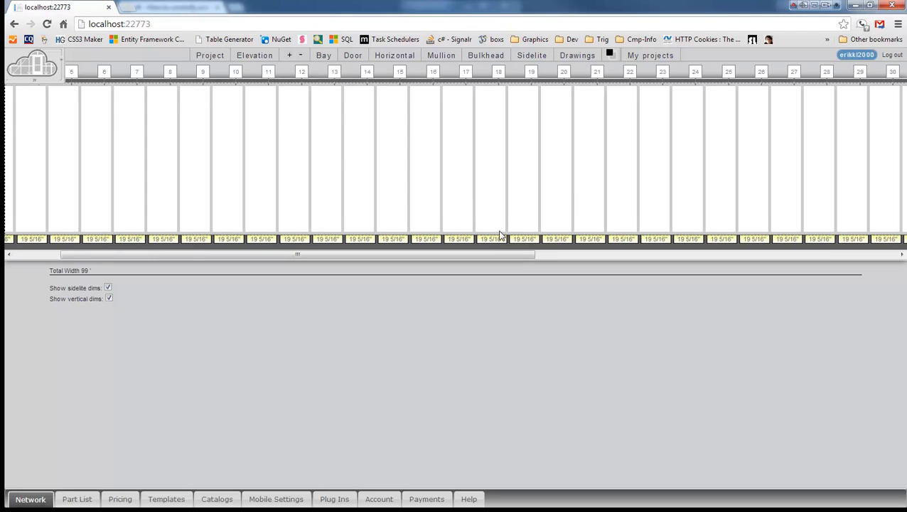
drag(551, 255, 597, 256)
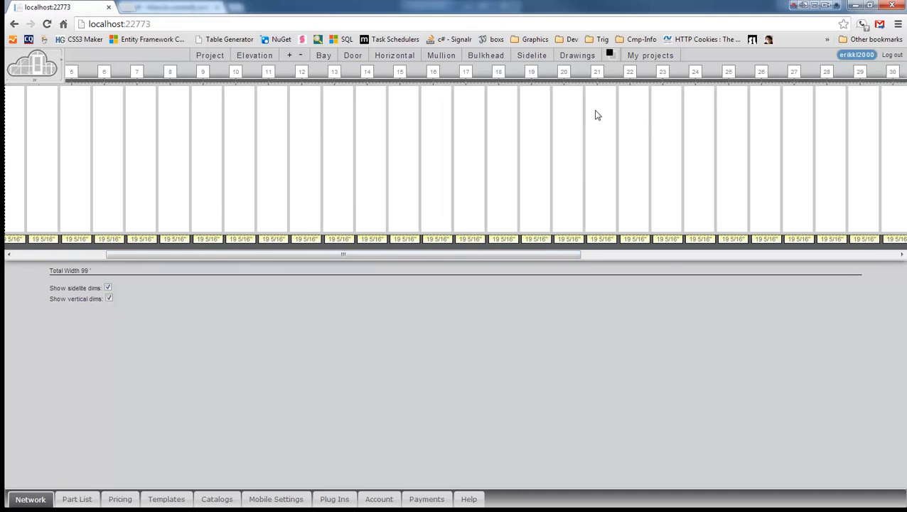
- List Estimate Project's elevations from page 3 of the saved projects, with PDF as the output format
click(650, 55)
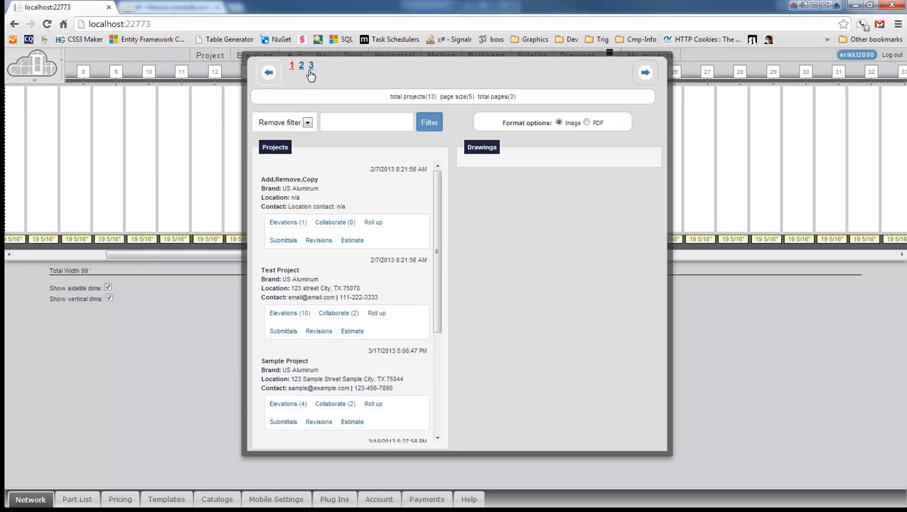
click(309, 69)
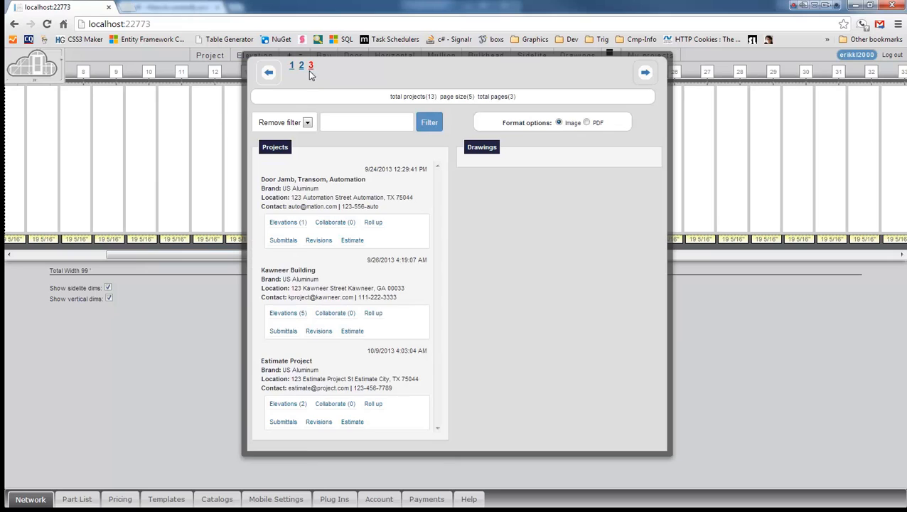
click(586, 123)
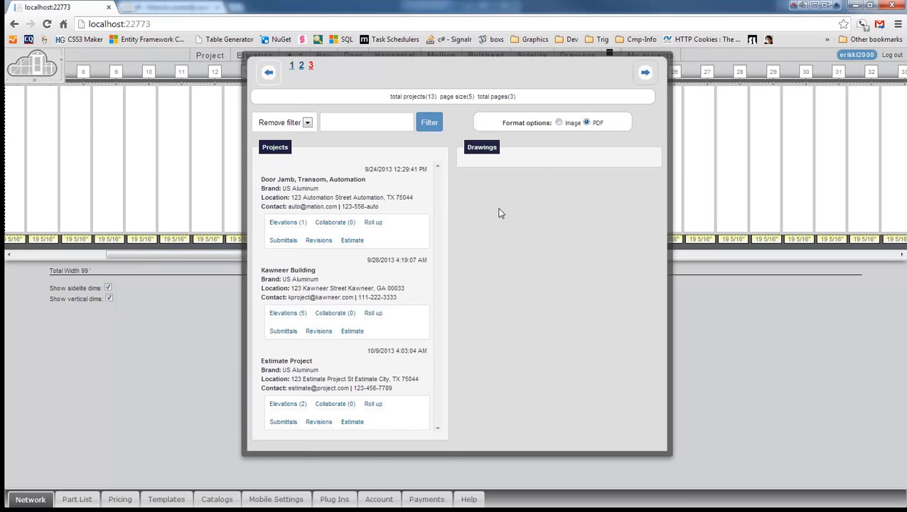
click(274, 406)
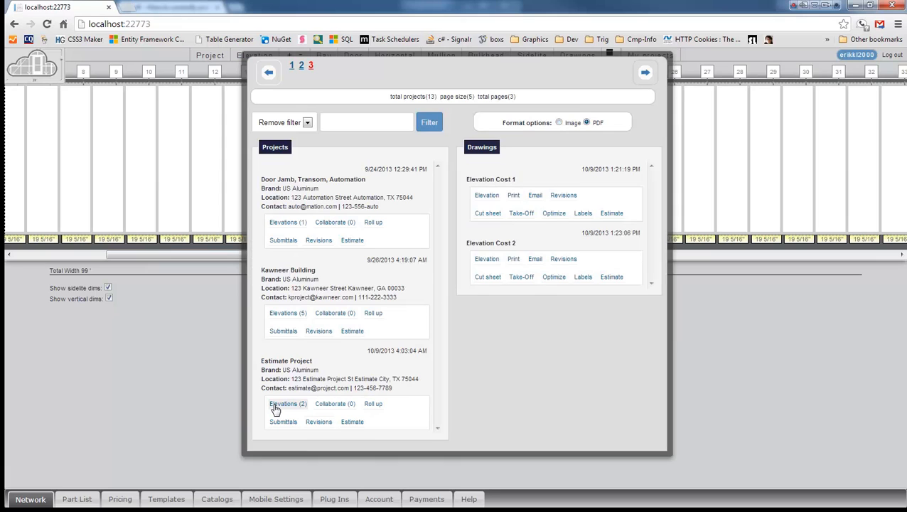
- View the printable PDF estimate for Elevation Cost 2 down to its total cost, and close it
click(615, 277)
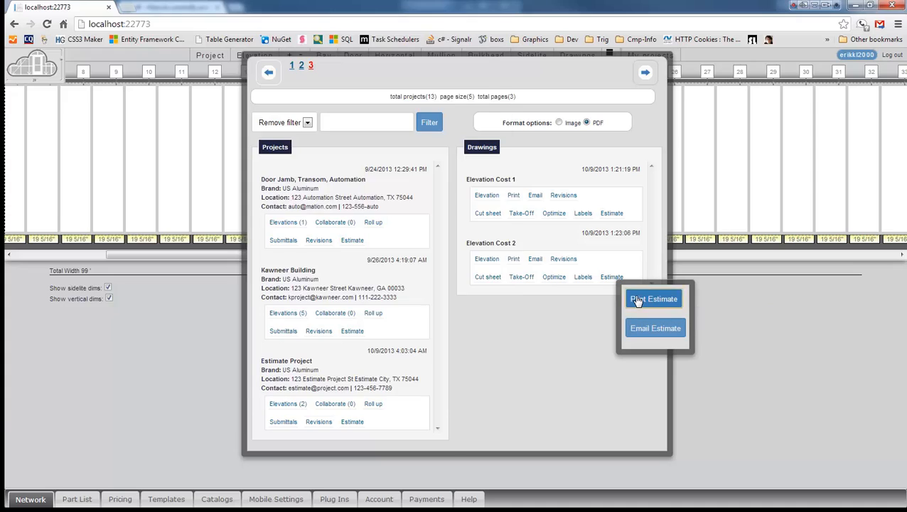
click(638, 302)
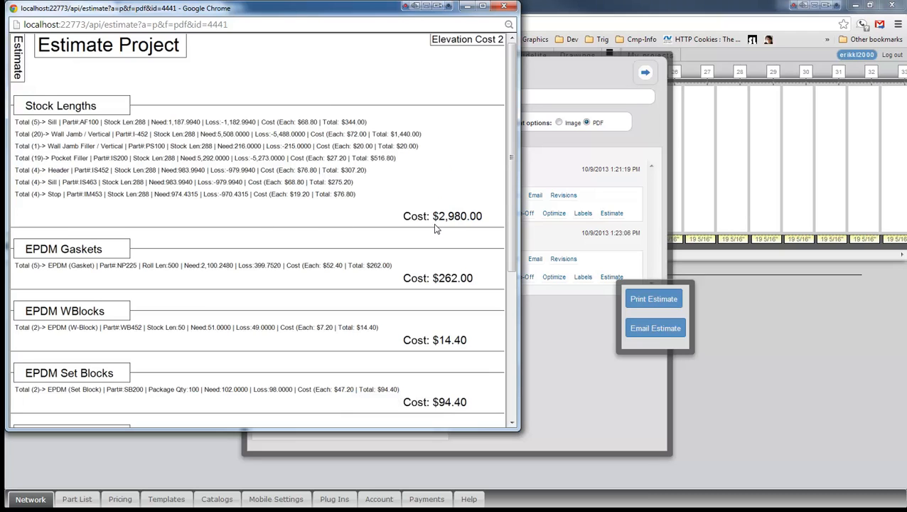
drag(506, 201, 523, 331)
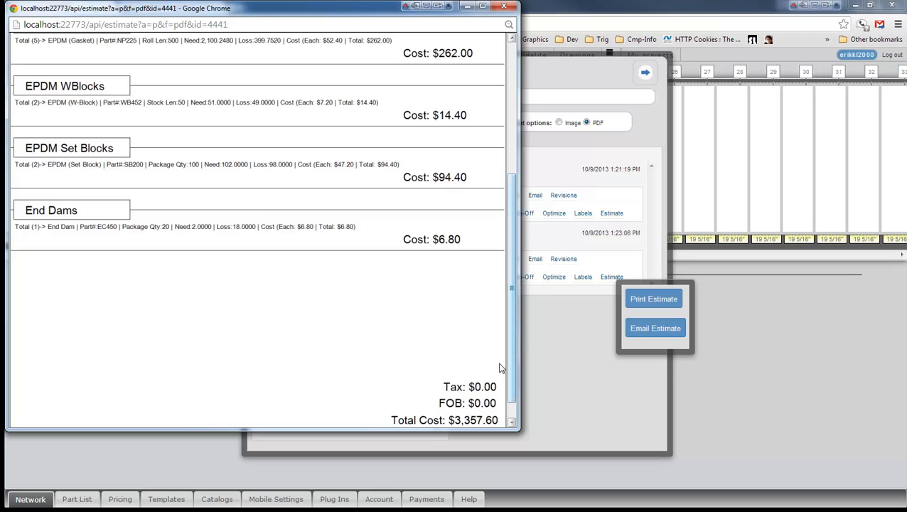
mouse_move(486, 418)
click(503, 6)
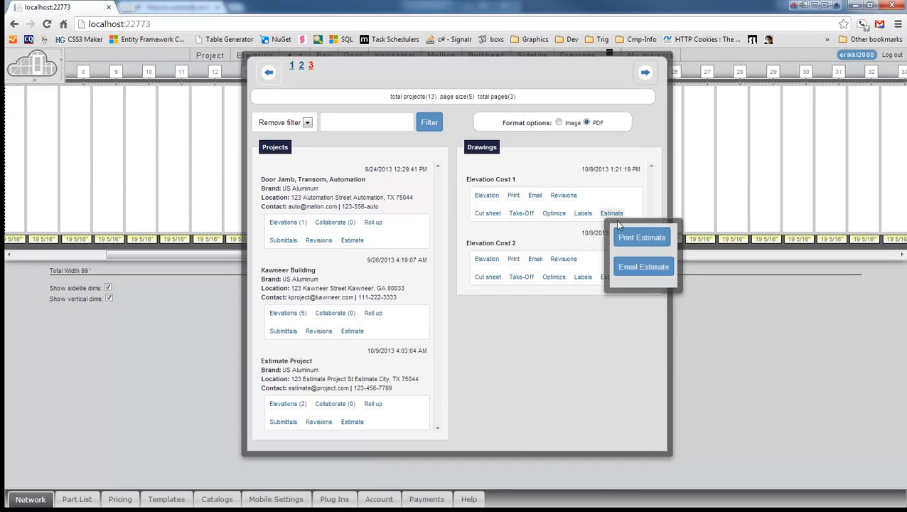
- View the printable PDF estimate for Elevation Cost 1 down to its total cost, and close it
click(625, 238)
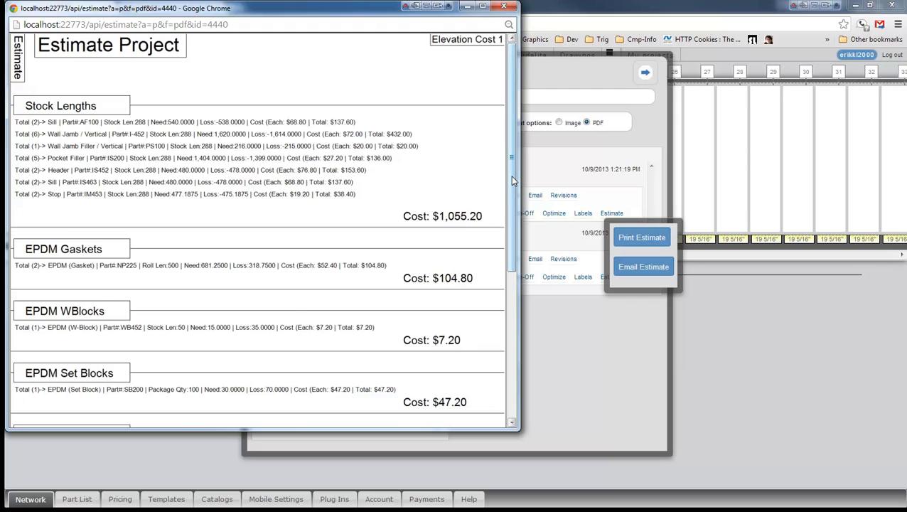
drag(511, 176, 500, 361)
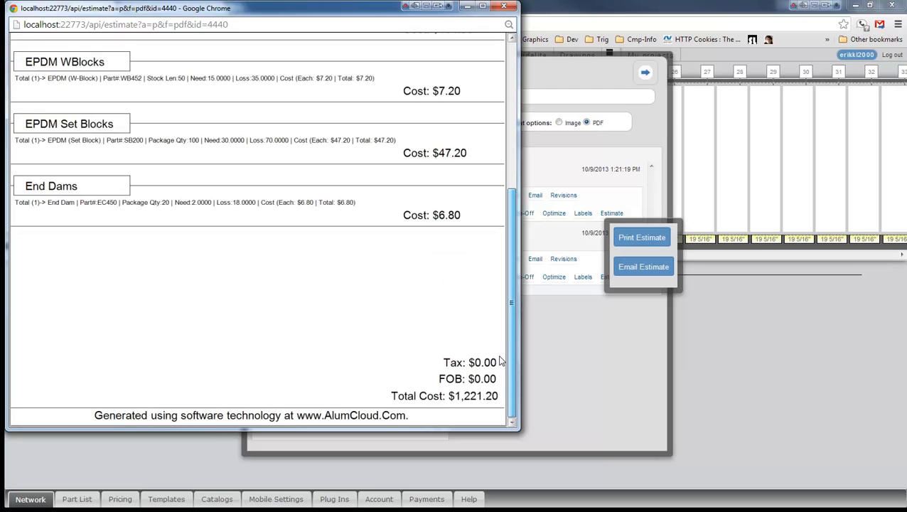
click(503, 6)
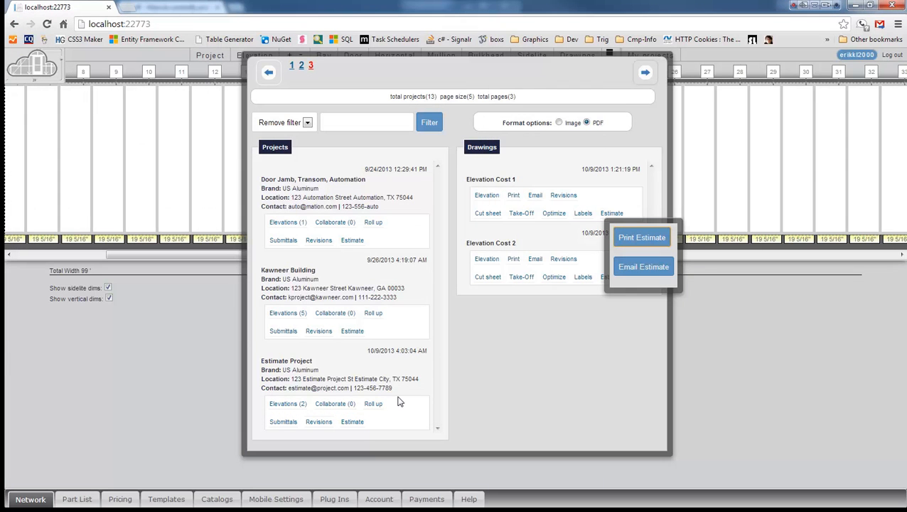
- View the combined PDF estimate for the whole Estimate Project down to its total cost, and return to the drawing
click(357, 422)
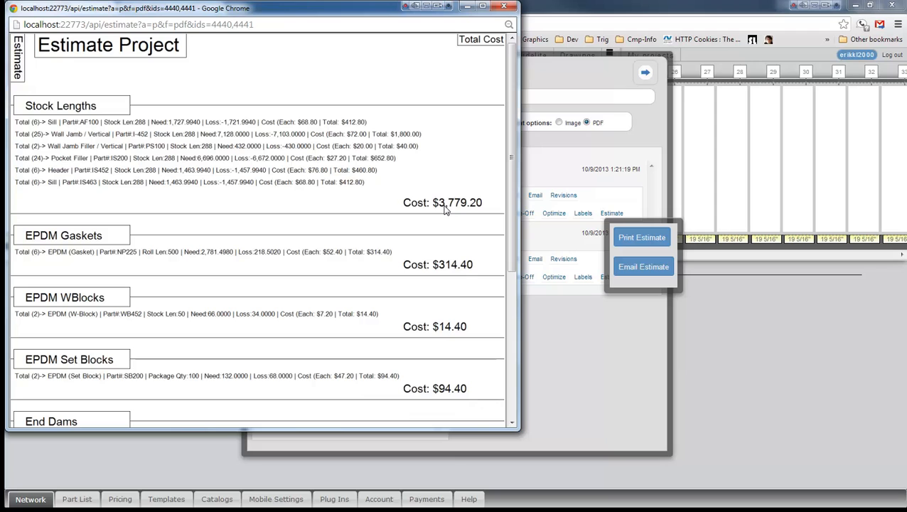
drag(508, 183, 508, 362)
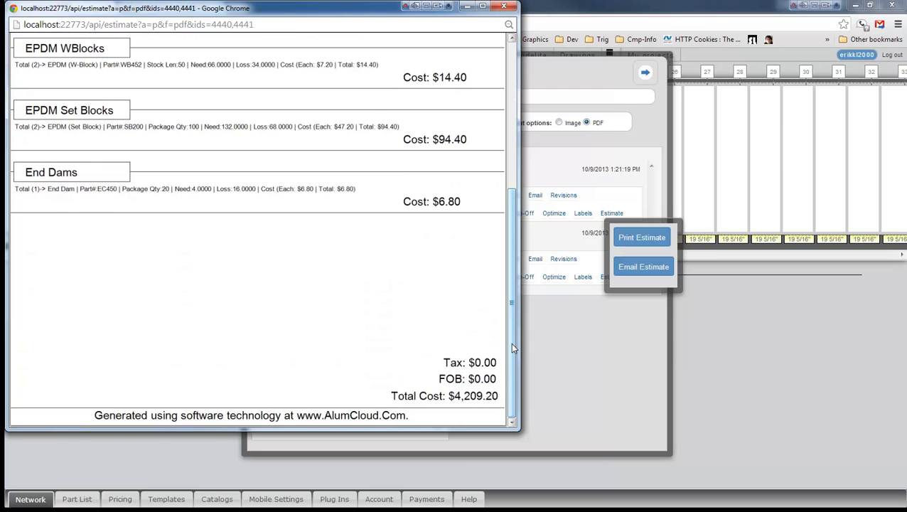
click(504, 6)
click(251, 58)
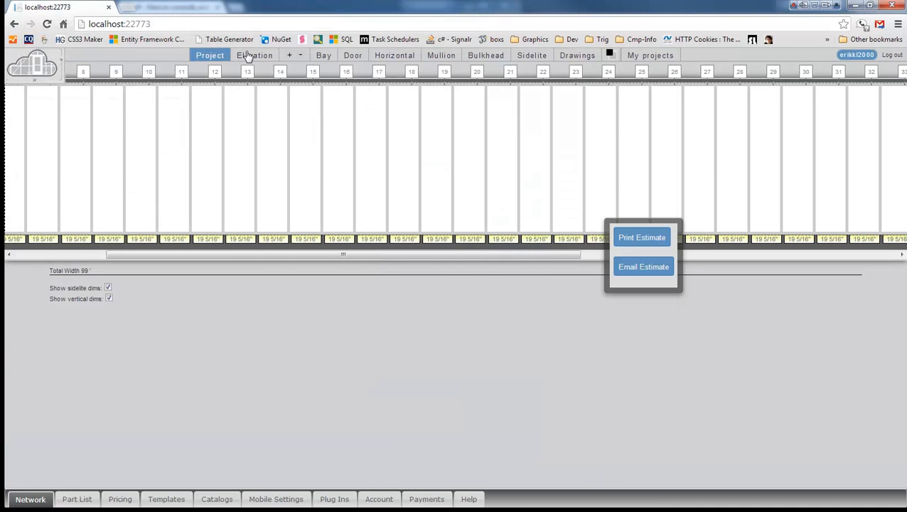
- Start a new elevation in Estimate Project and name it "Elevation Cost 3"
click(248, 56)
click(408, 101)
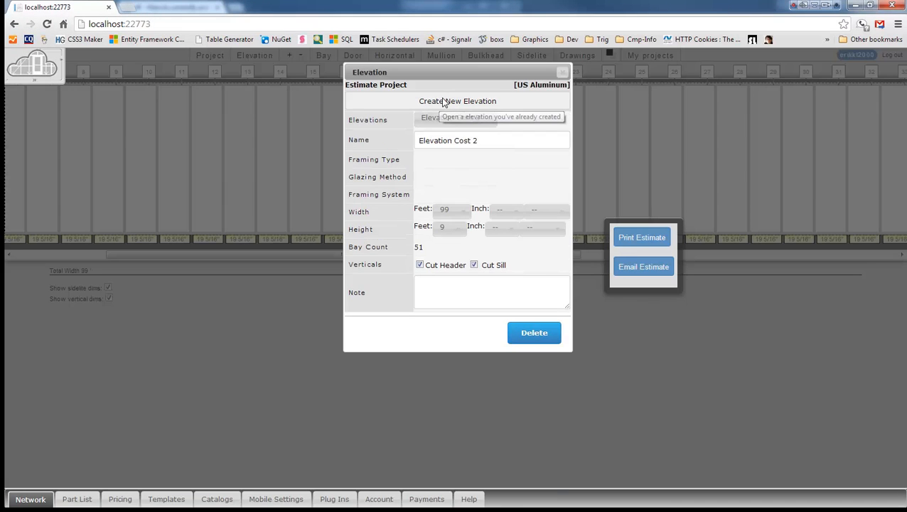
click(443, 102)
click(449, 122)
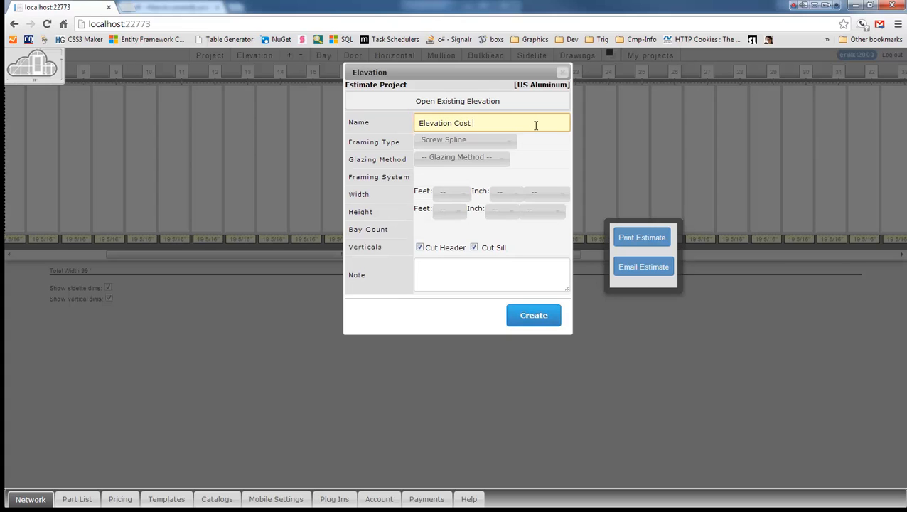
click(488, 140)
click(485, 166)
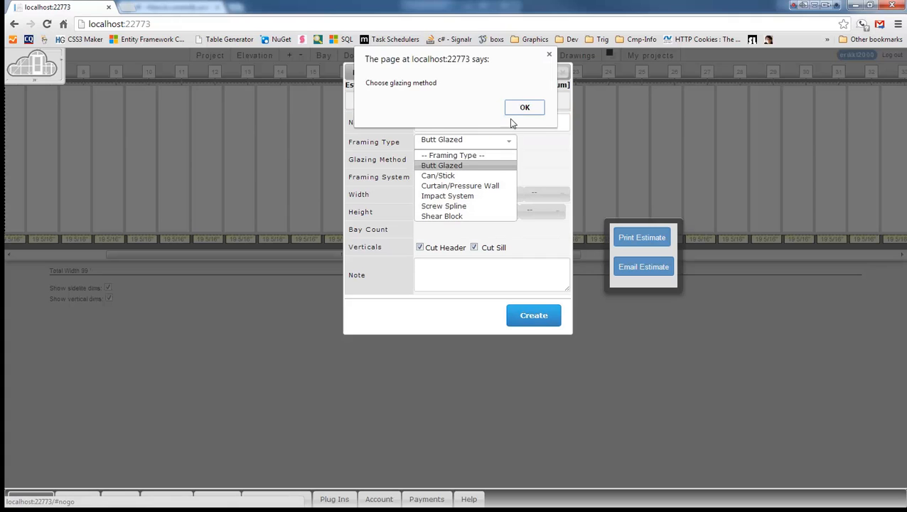
click(523, 113)
- Set Elevation Cost 3's glazing method to Outside and its framing type to Screw Spline
click(483, 158)
click(480, 192)
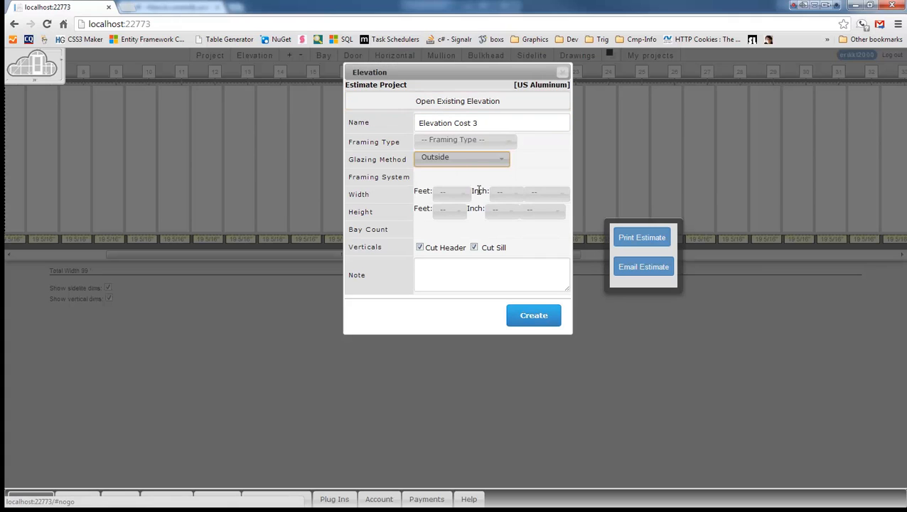
click(469, 140)
click(461, 205)
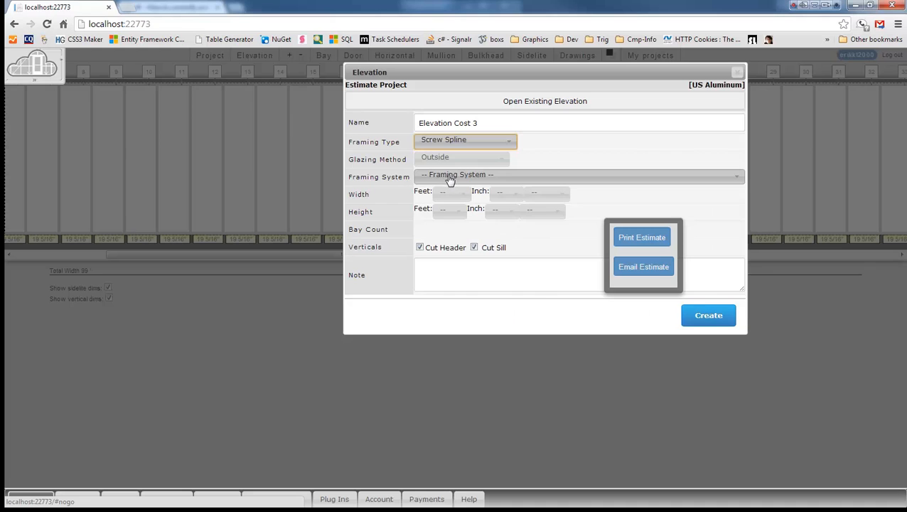
- Choose Series 451|Storefront|Screw Race Joinery|Glaze:Exterior as the framing system for Elevation Cost 3
click(449, 176)
scroll(439, 313, down, 10)
scroll(433, 309, up, 3)
scroll(433, 301, up, 2)
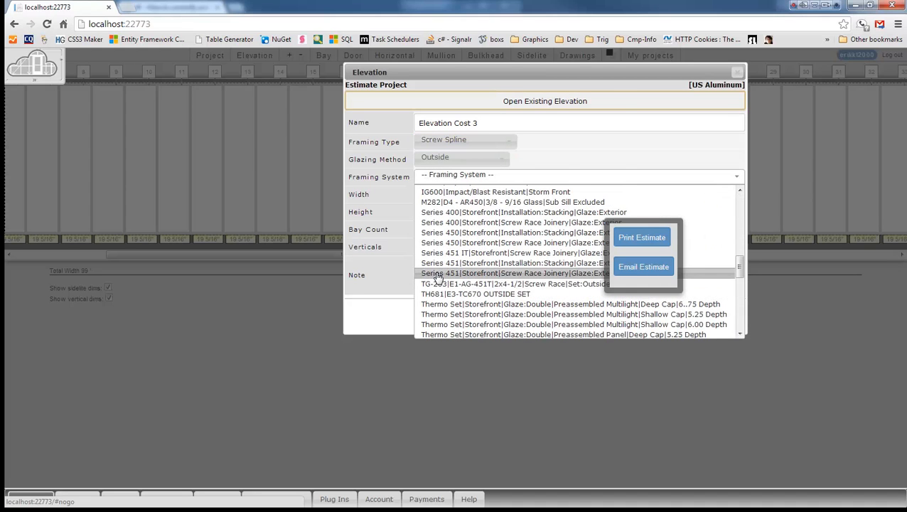
click(447, 273)
- Set Elevation Cost 3's width to 30 feet and its height to 9 feet
click(450, 193)
scroll(446, 284, down, 7)
click(447, 292)
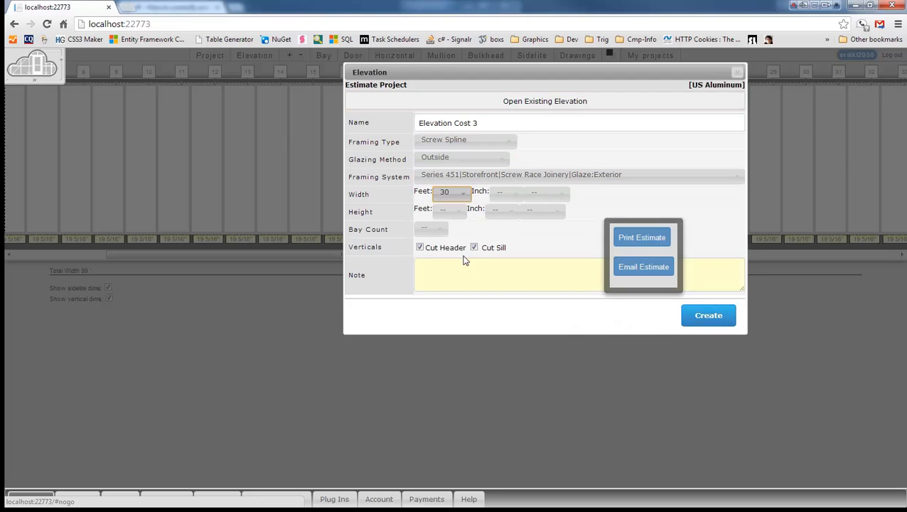
click(450, 211)
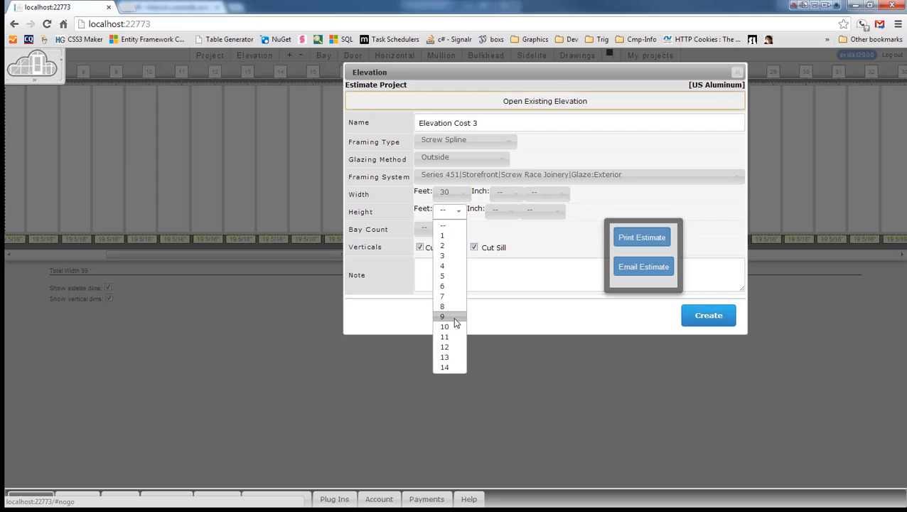
click(455, 324)
- Set the bay count to 9, dismiss the leftover estimate options, and create the Elevation Cost 3 elevation
click(435, 229)
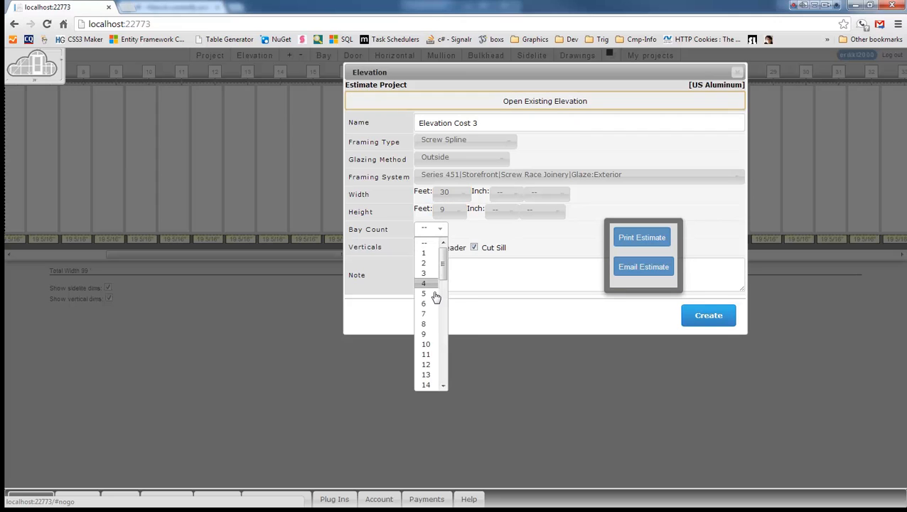
click(429, 334)
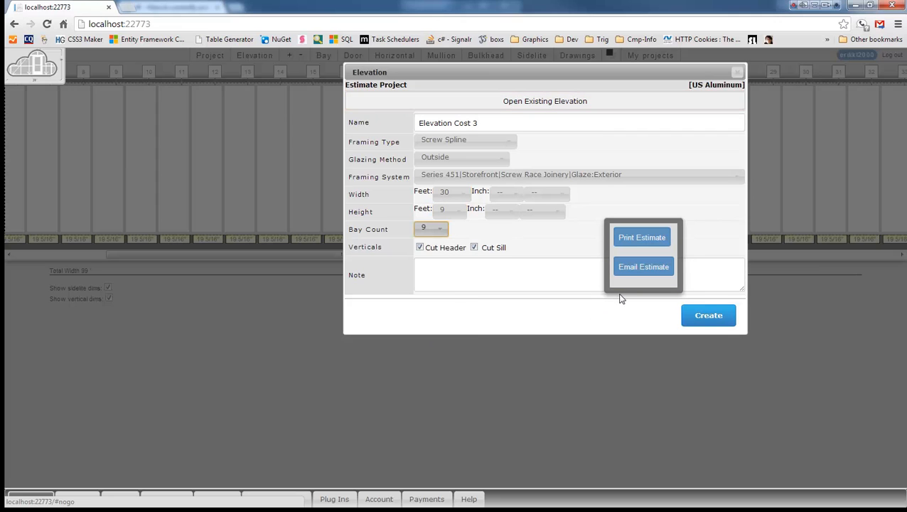
click(628, 254)
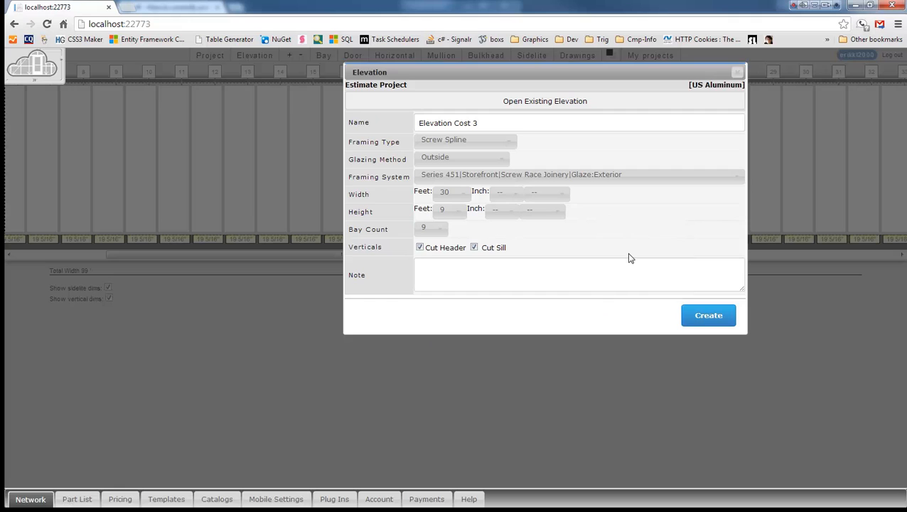
click(683, 323)
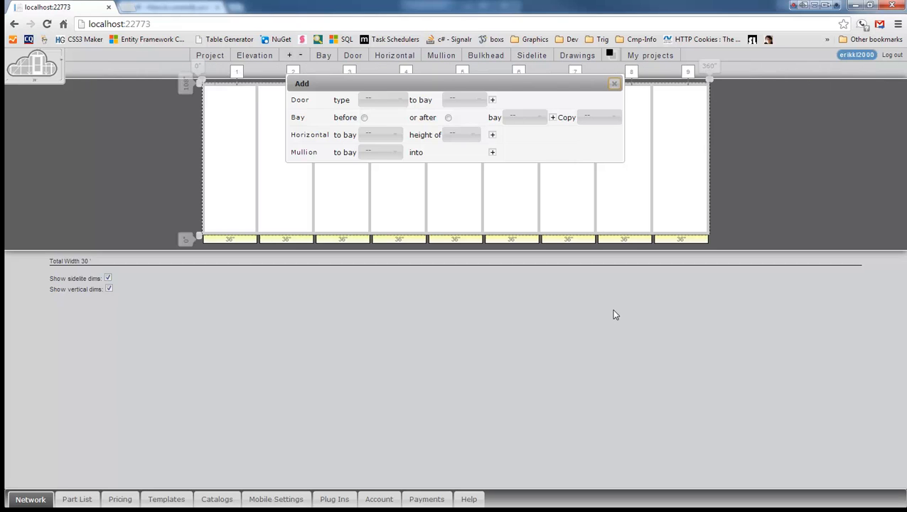
- Set the width of Bay 1 to 70 inches
click(614, 84)
click(322, 56)
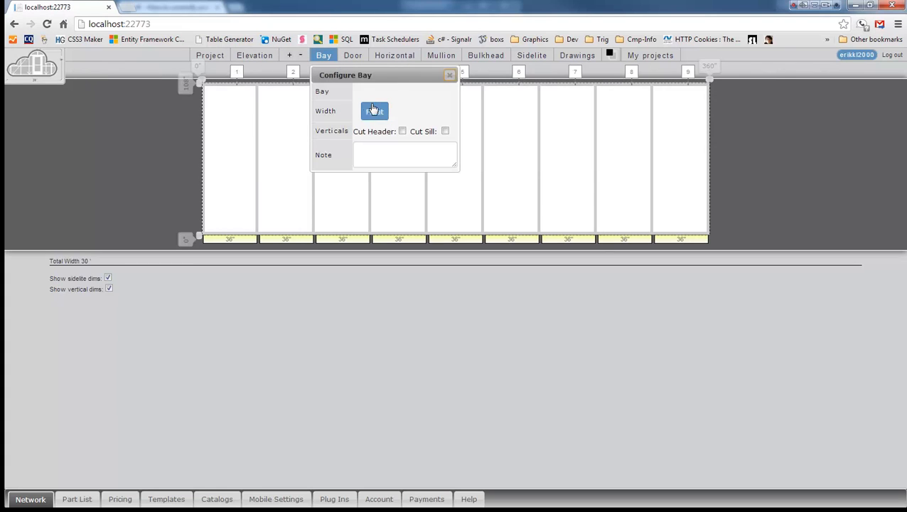
click(370, 92)
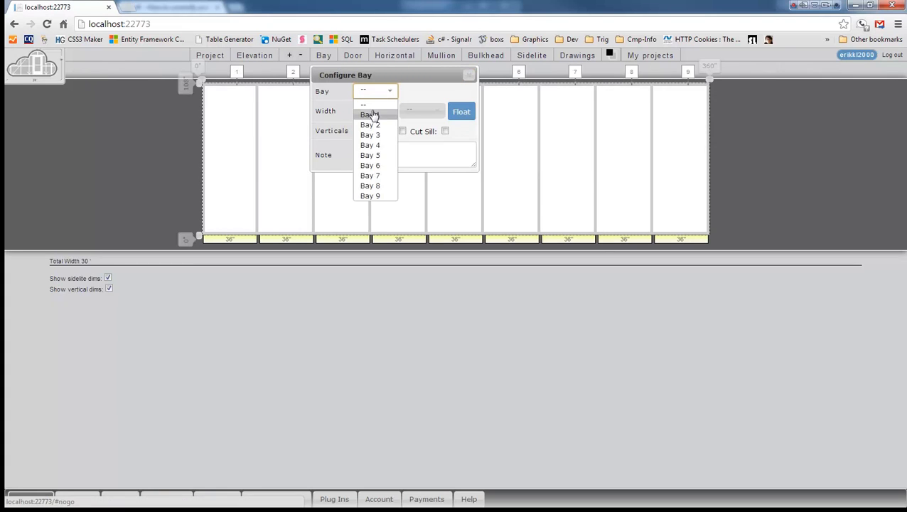
click(370, 114)
click(372, 110)
scroll(368, 170, down, 6)
scroll(367, 171, down, 5)
click(366, 181)
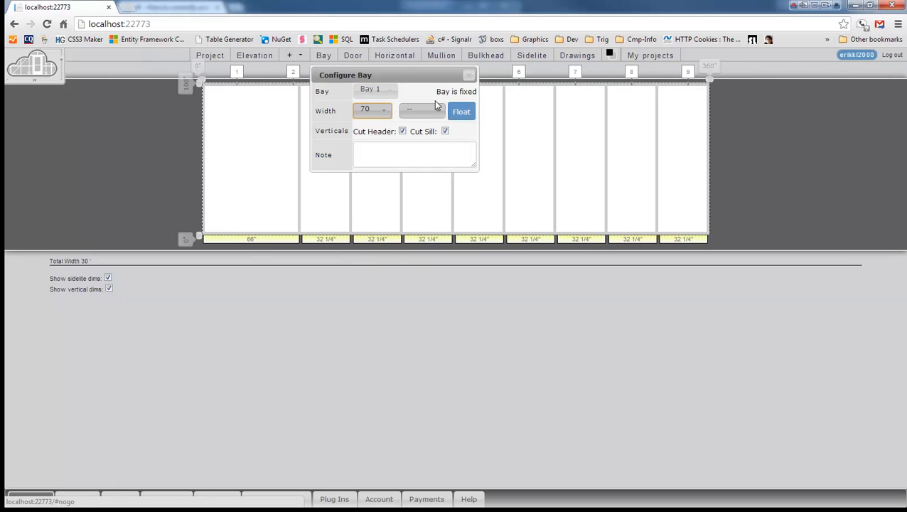
click(468, 75)
- Add a single door to Bay 1
click(289, 55)
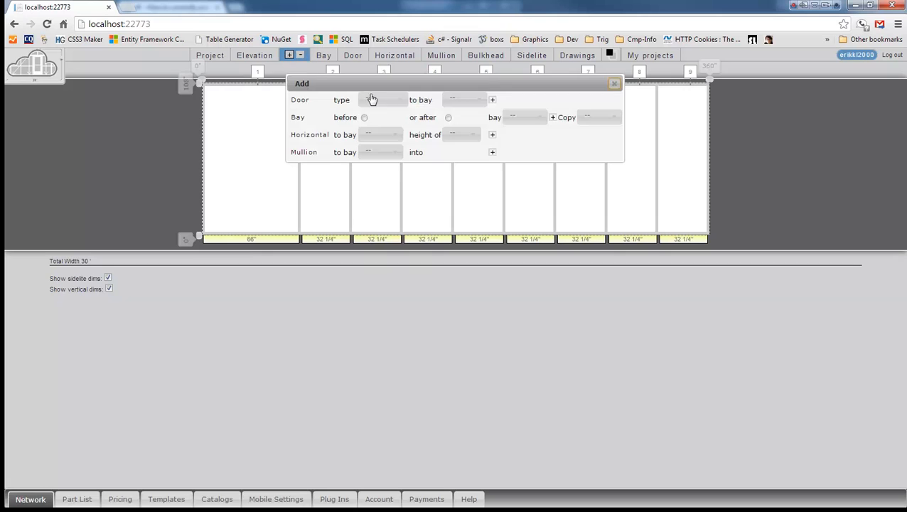
click(373, 100)
click(377, 109)
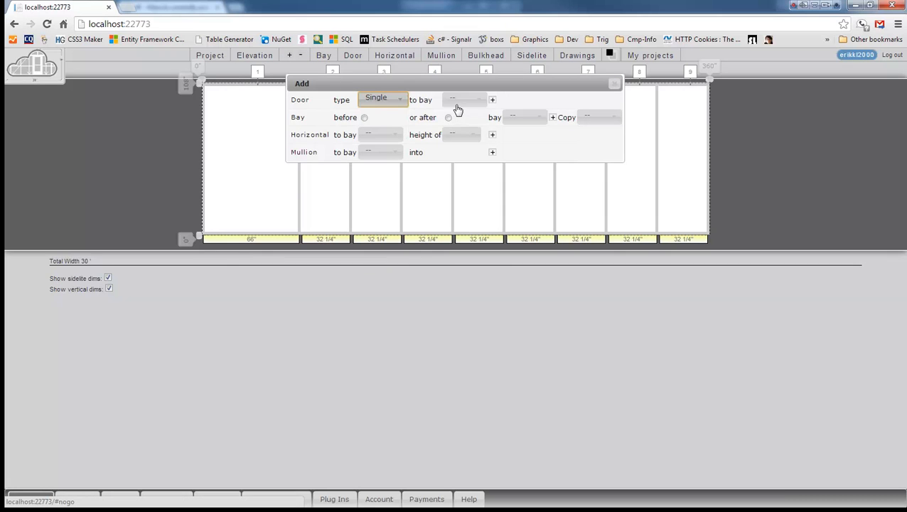
click(458, 100)
click(459, 113)
click(492, 100)
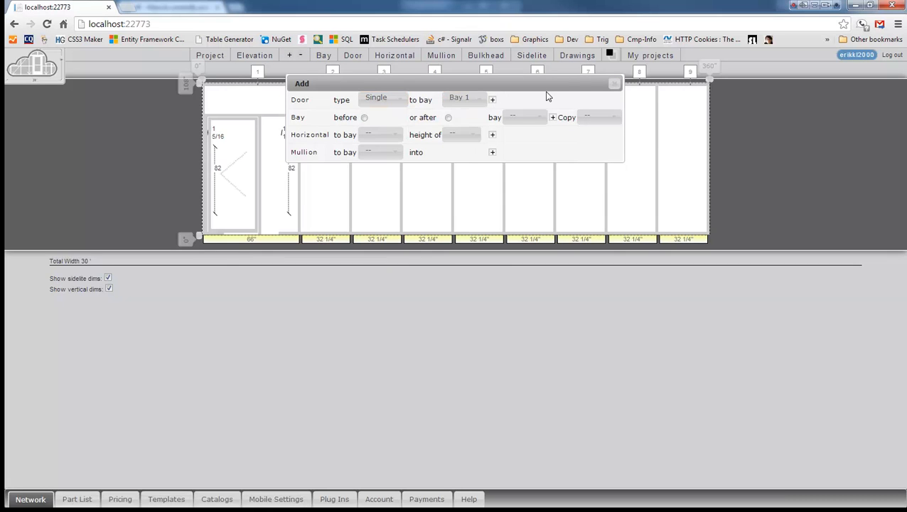
- Configure Door 1 in Bay 1 with the frame DF451 CGH|2 x 4-1/2|36x84|No Transom|Pivot:Other|Hinge:Left|Swing:Out
click(352, 55)
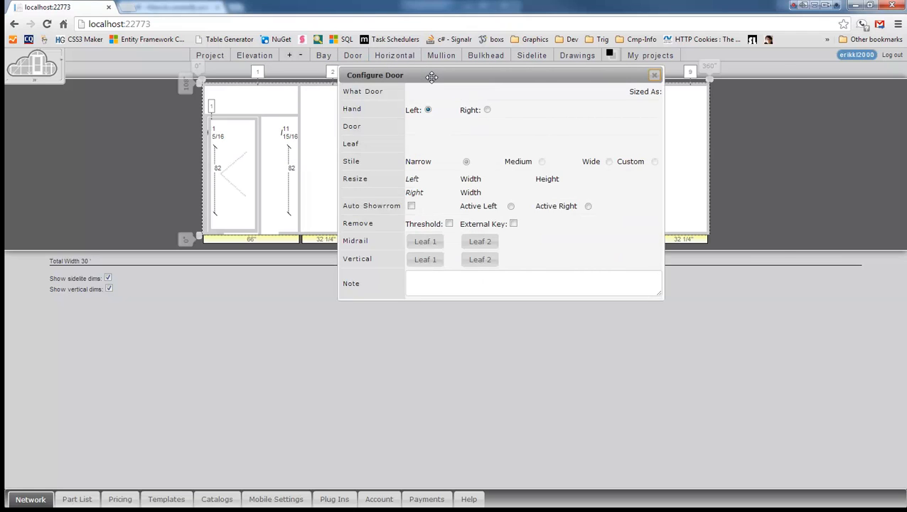
click(413, 94)
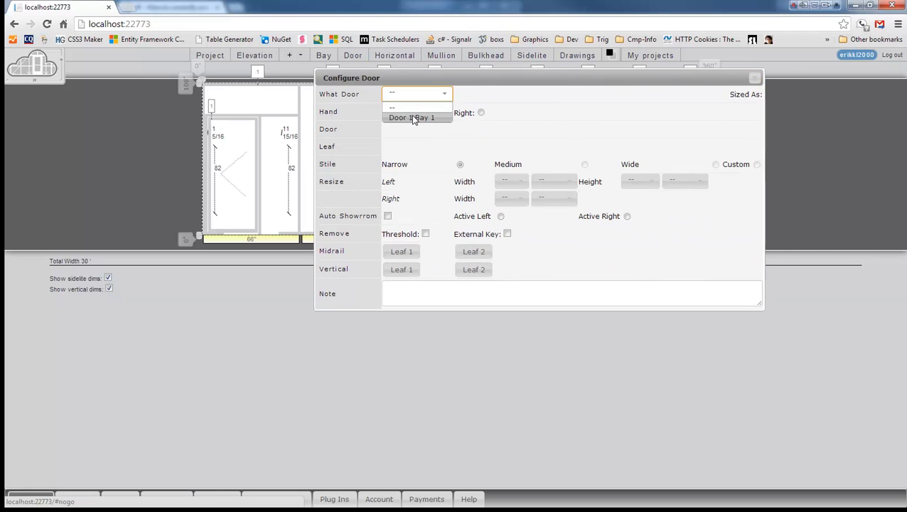
click(414, 118)
click(422, 129)
scroll(425, 264, down, 10)
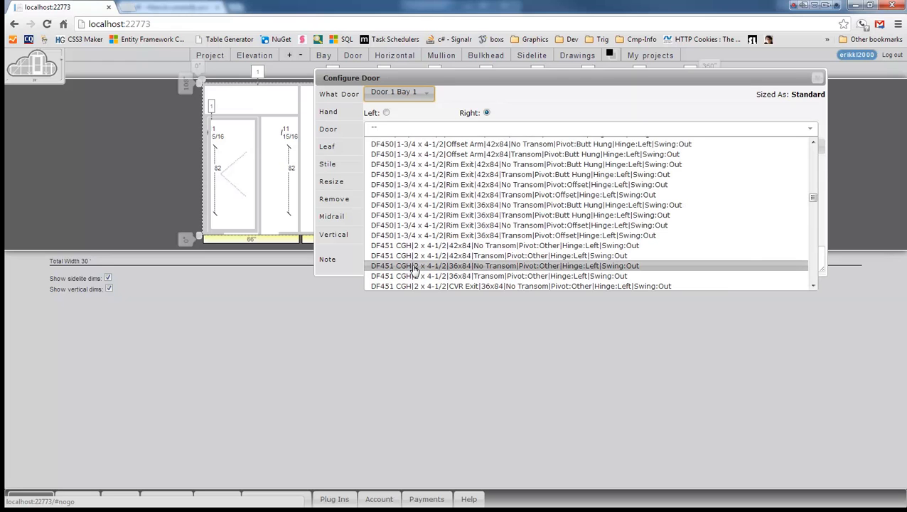
click(414, 267)
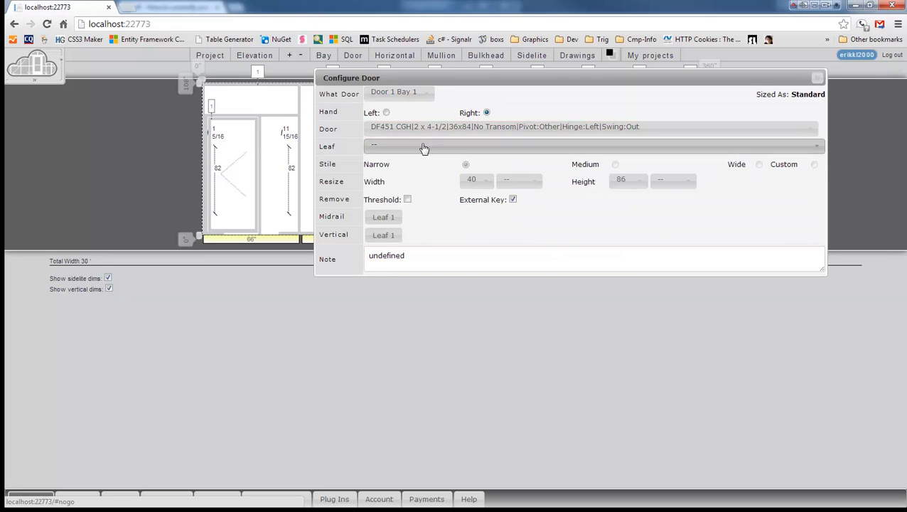
- Choose the leaf DC515 550|36x84|Stile:Wide|Pivot:Butt Hung|Closure:Surface Mount|Bottomrail:9.5000 for Door 1 and close the door configuration
click(421, 145)
scroll(388, 233, down, 5)
scroll(386, 249, down, 10)
scroll(384, 264, down, 10)
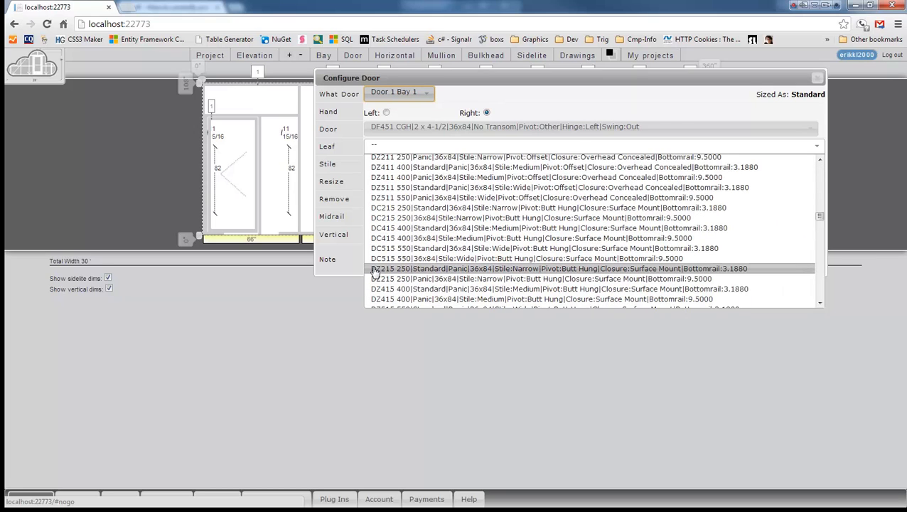
click(375, 263)
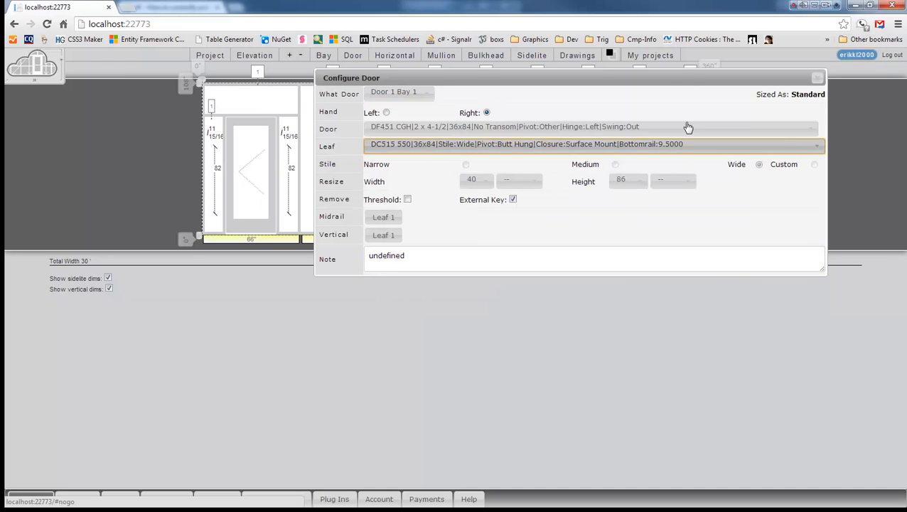
drag(694, 79, 616, 172)
click(738, 170)
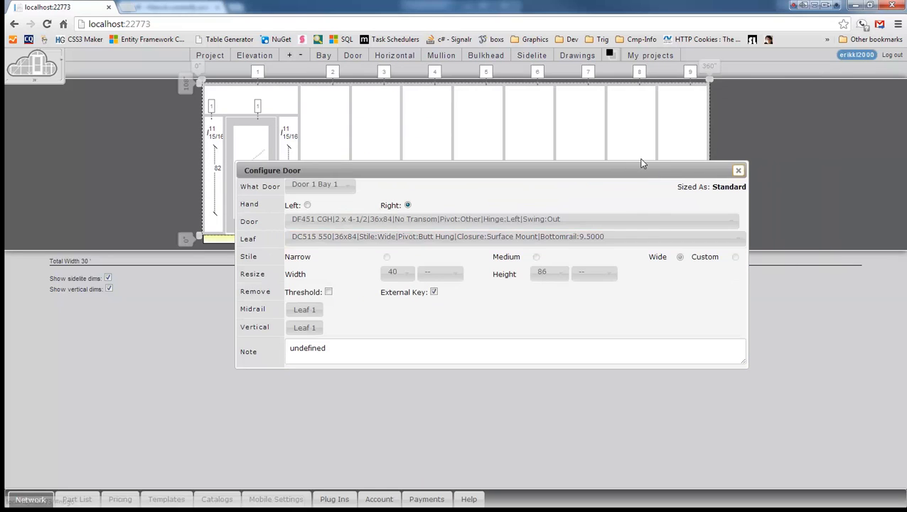
- Load the elevations of Estimate Project and generate Elevation Cost 3's estimate for printing in image format
click(660, 57)
click(311, 66)
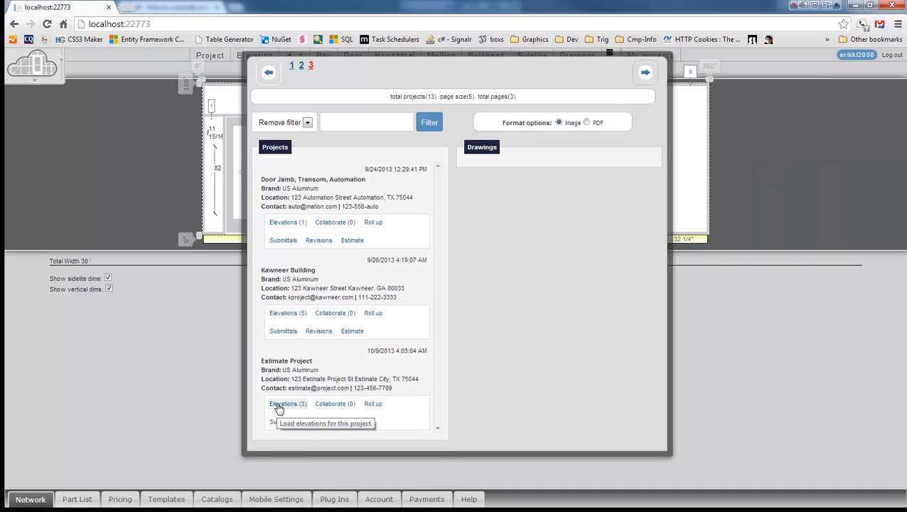
click(280, 405)
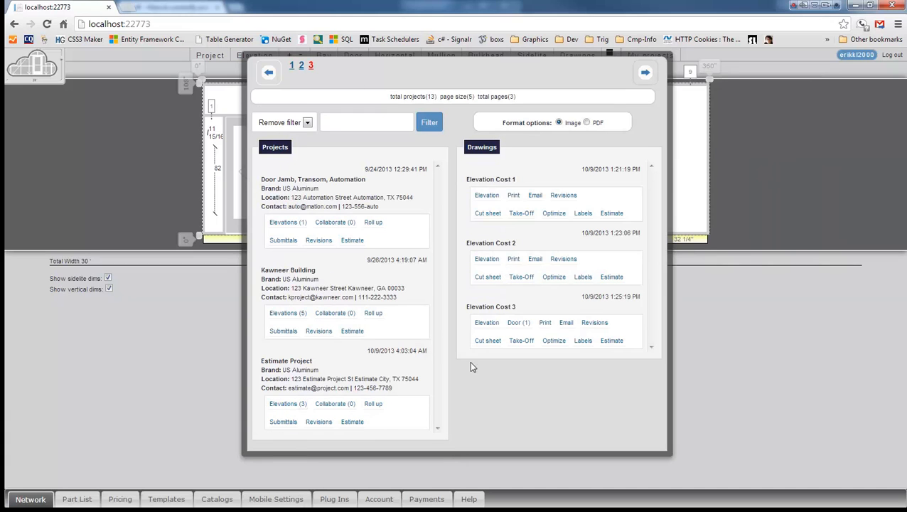
click(612, 341)
click(642, 365)
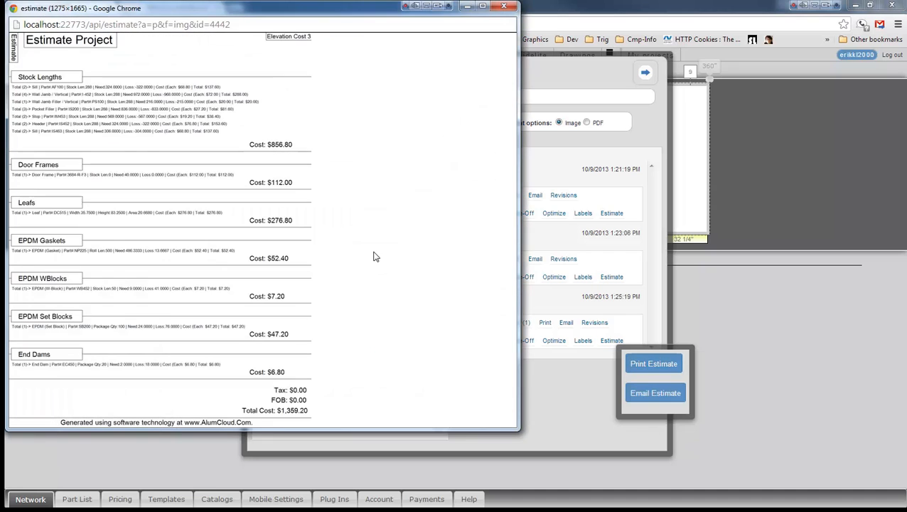
click(503, 6)
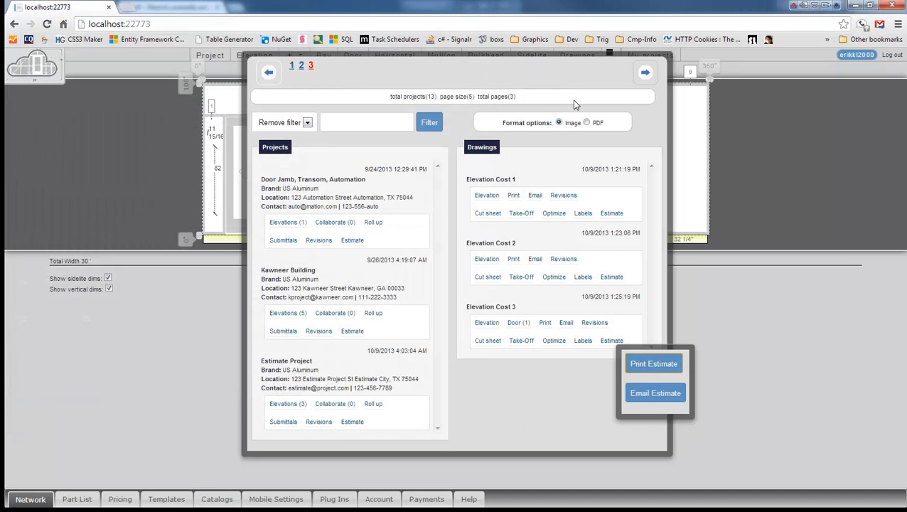
- Generate Elevation Cost 3's estimate as a PDF and review its costs by part category
click(587, 122)
click(631, 364)
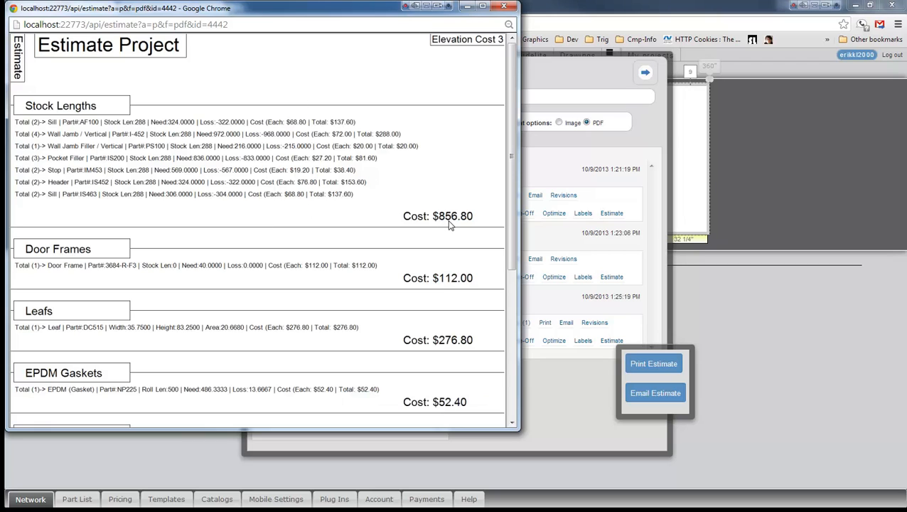
scroll(419, 228, down, 1)
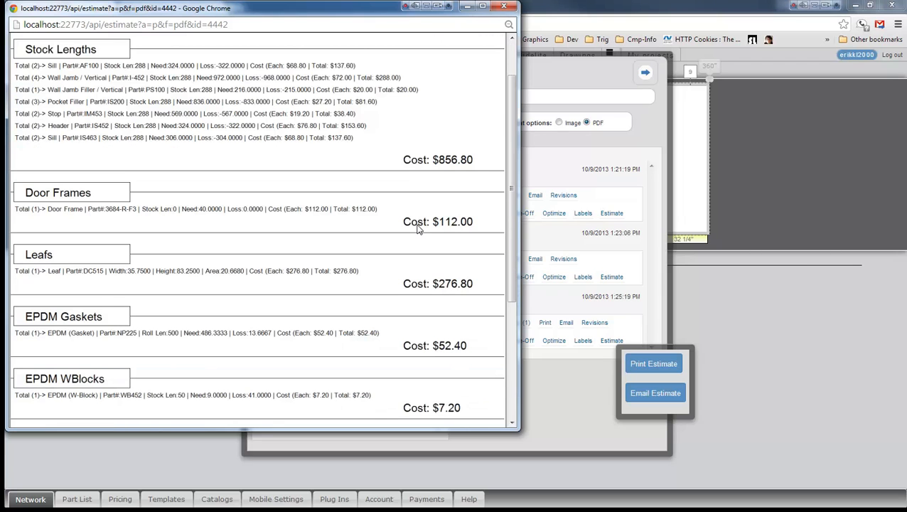
scroll(419, 228, down, 1)
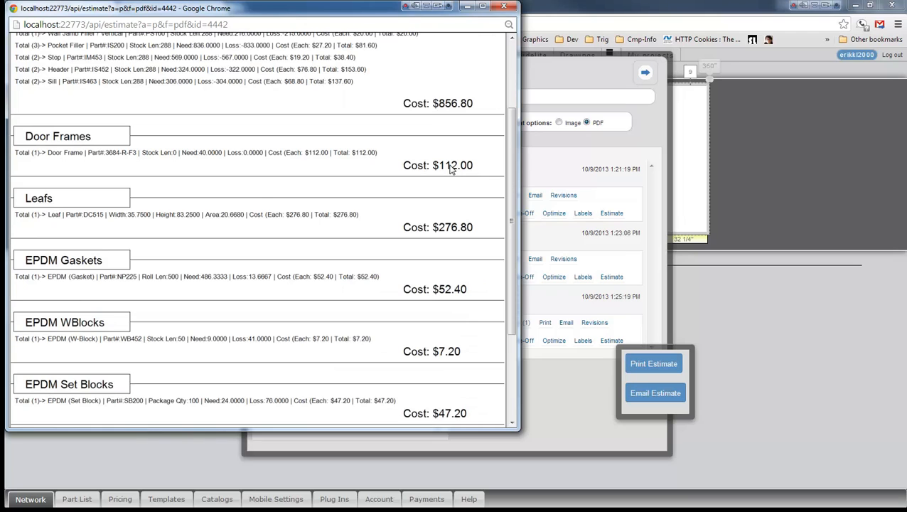
scroll(450, 169, down, 1)
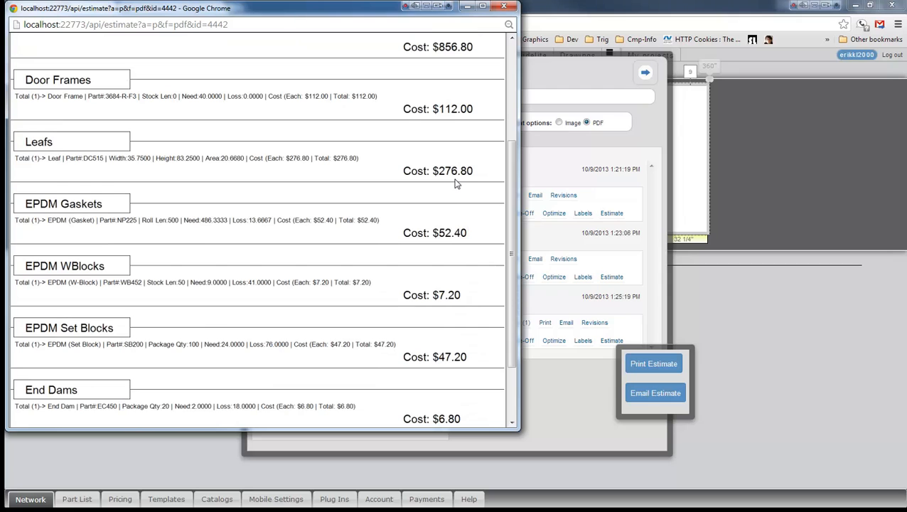
click(503, 5)
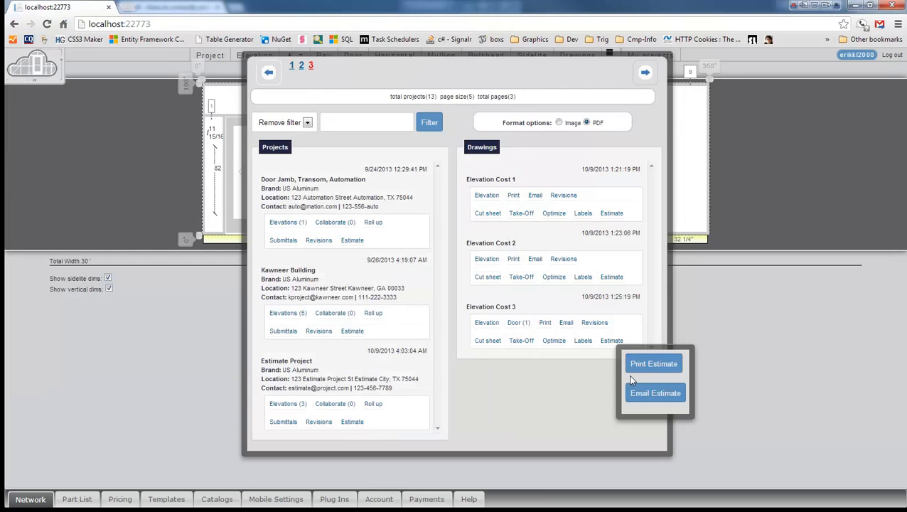
click(632, 380)
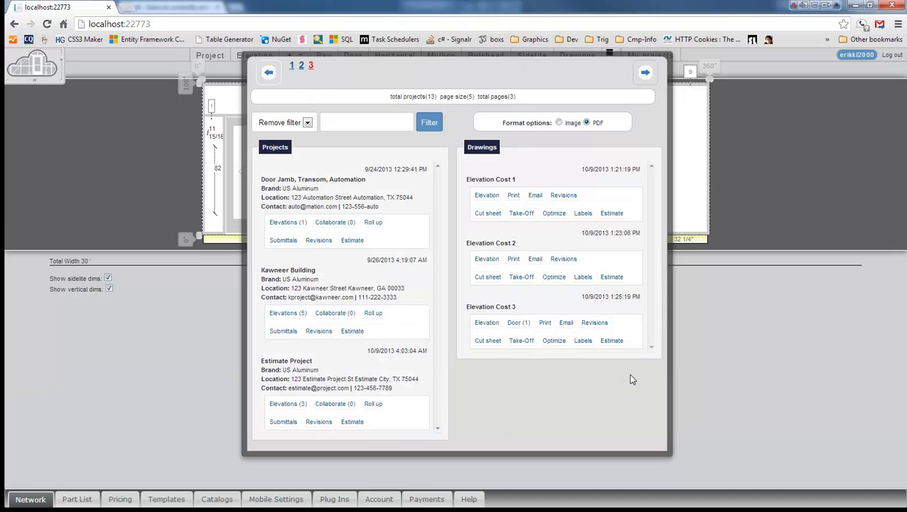
- Generate the PDF estimate for the whole Estimate Project and review its category costs and total
click(357, 422)
drag(360, 430, 360, 467)
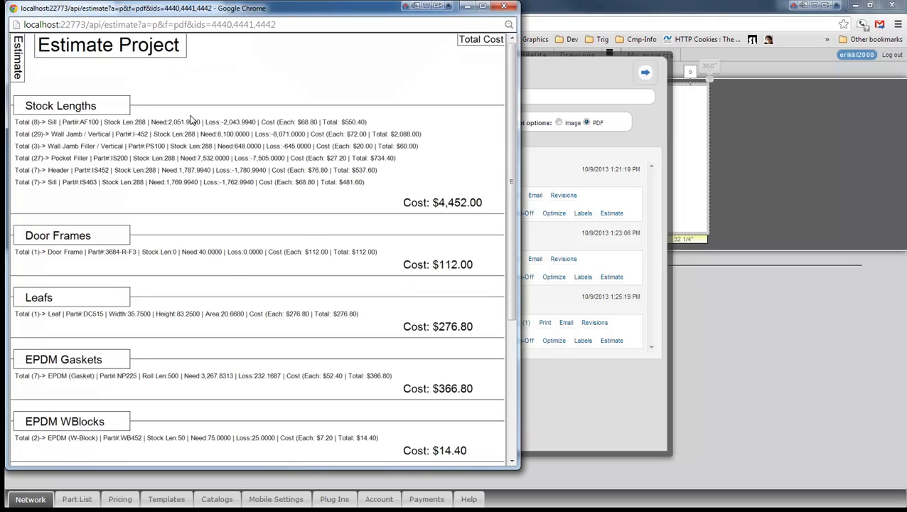
scroll(210, 182, down, 1)
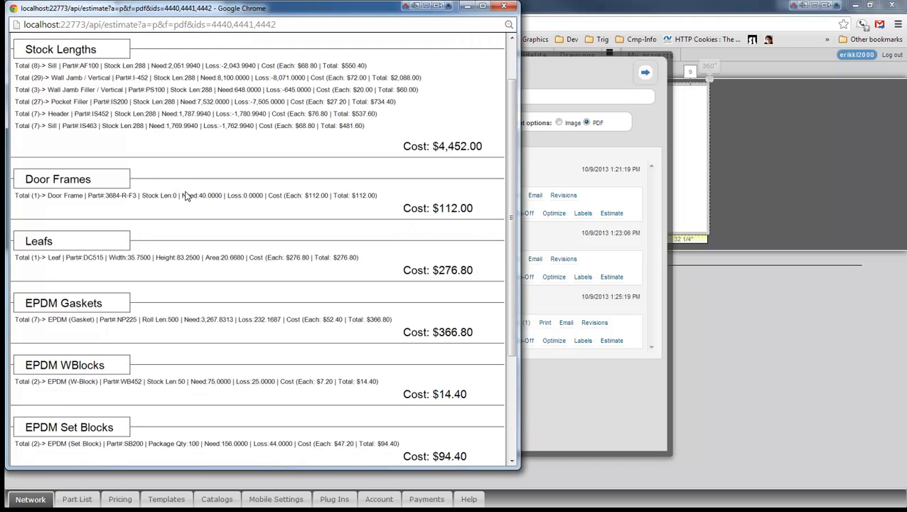
scroll(141, 244, down, 1)
scroll(140, 243, down, 2)
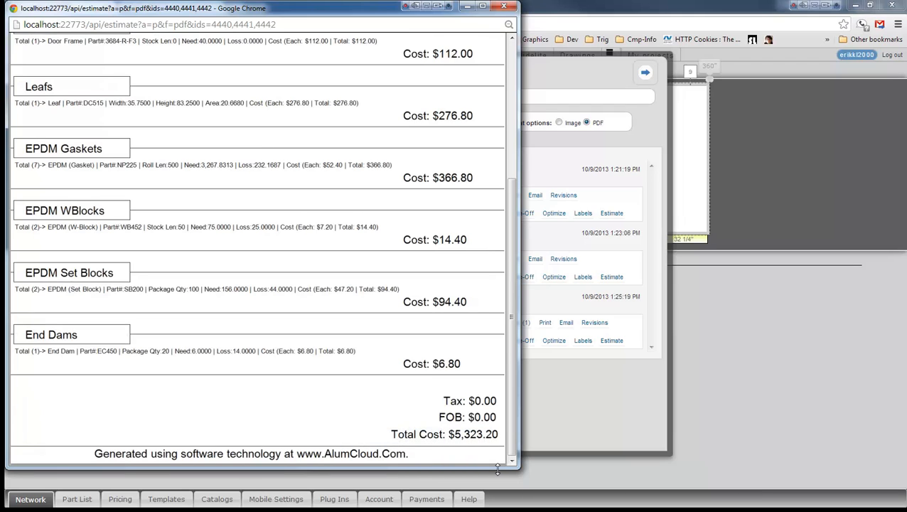
click(503, 6)
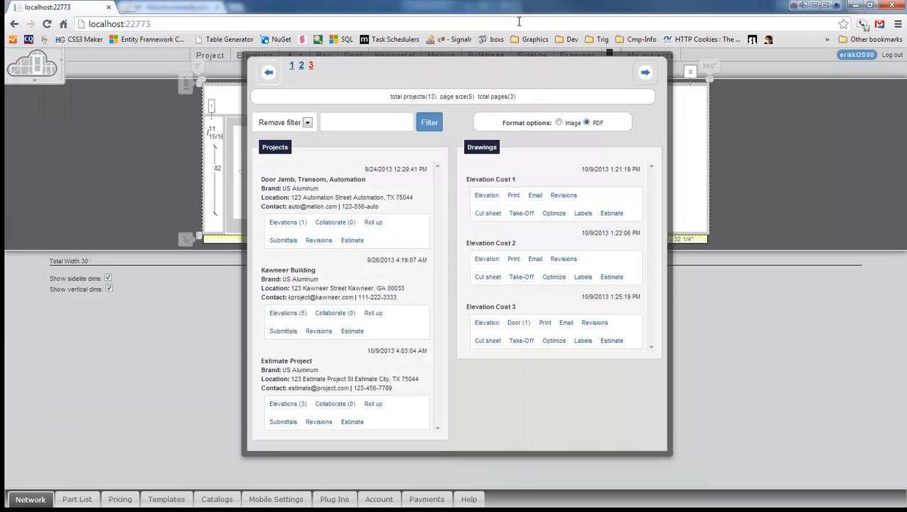
- Leave the project list and view the provider catalog's multipliers in the account manager
key(Escape)
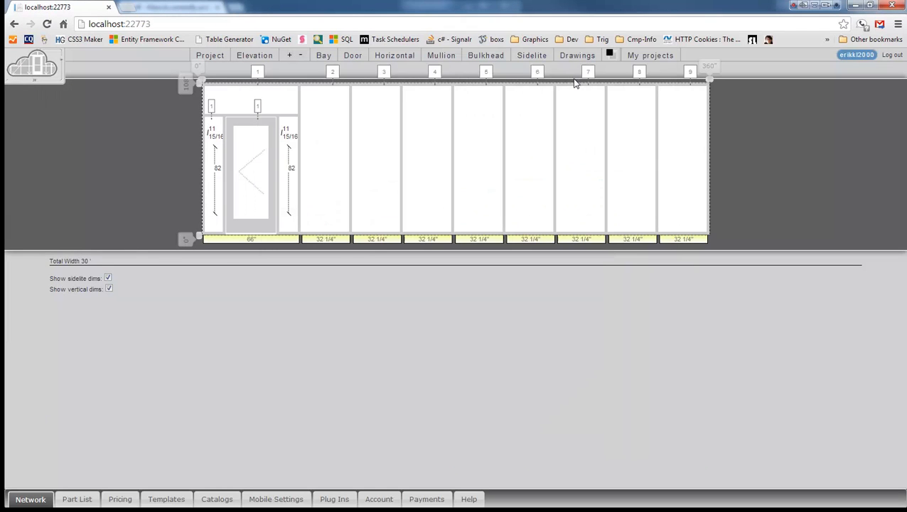
click(846, 56)
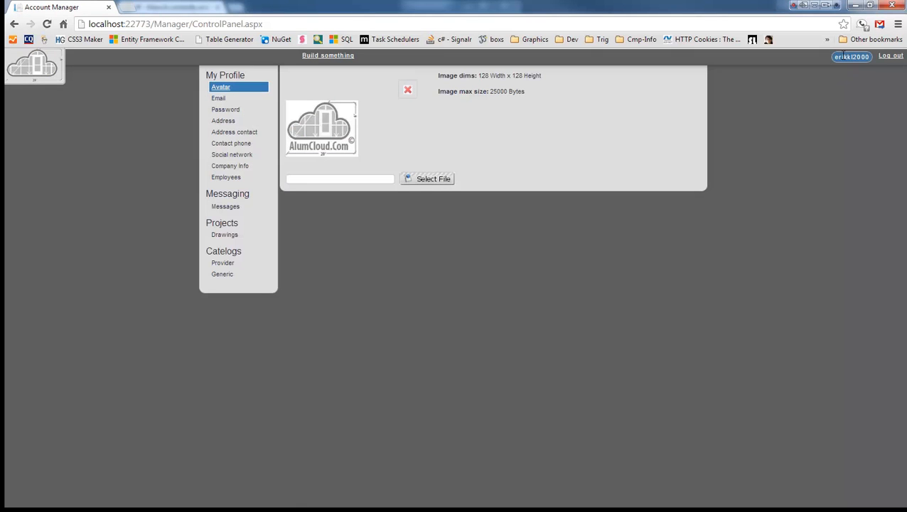
click(220, 264)
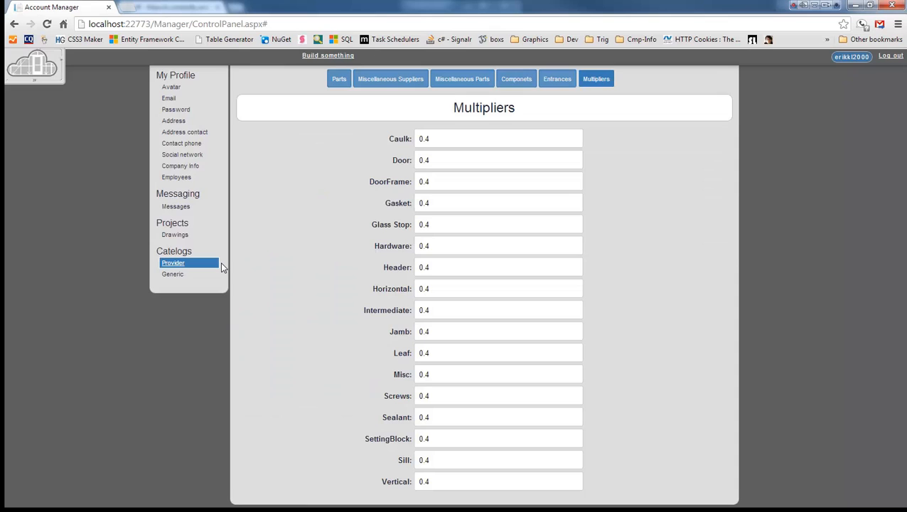